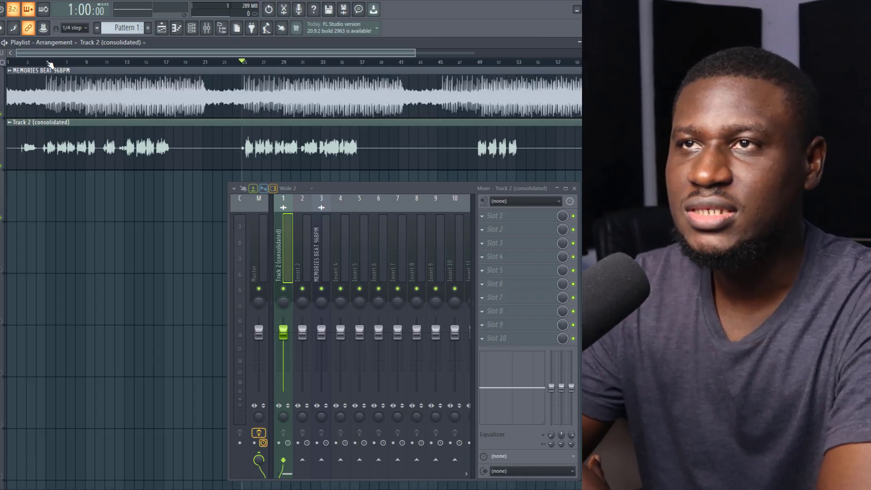
Step: Move the playhead back near bar 5 so the beat and Track 2 vocal play together
click(53, 62)
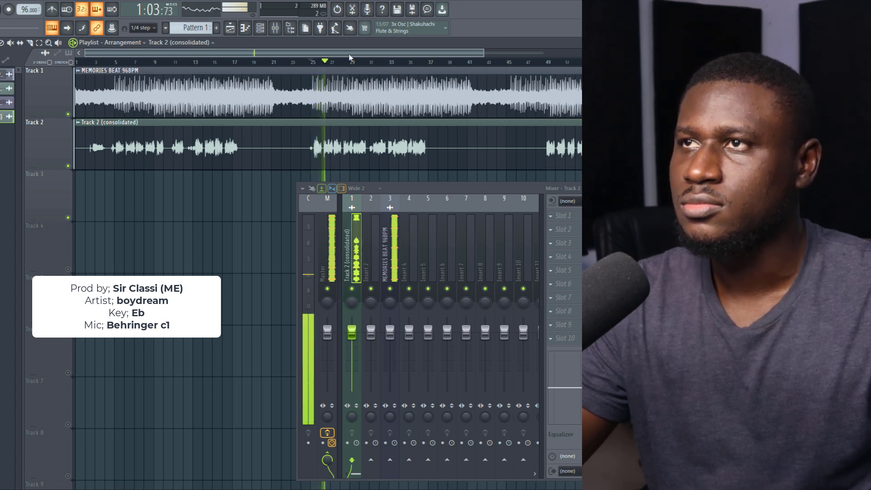
Step: Show the browser beside the playlist and stop playback
drag(350, 54, 402, 57)
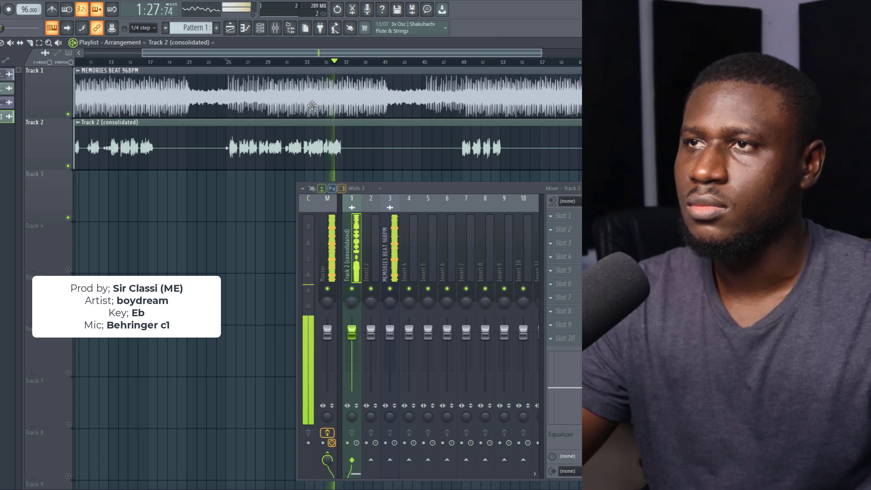
key(space)
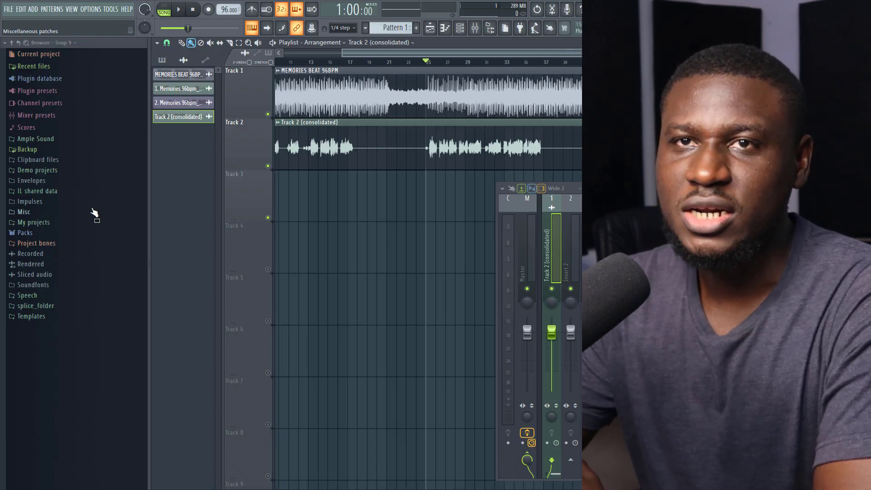
Step: Drag the LEAD VOX preset from SC TUTS > VOCAL MIXING TEMPLATE - STOCK onto mixer insert 1
click(36, 115)
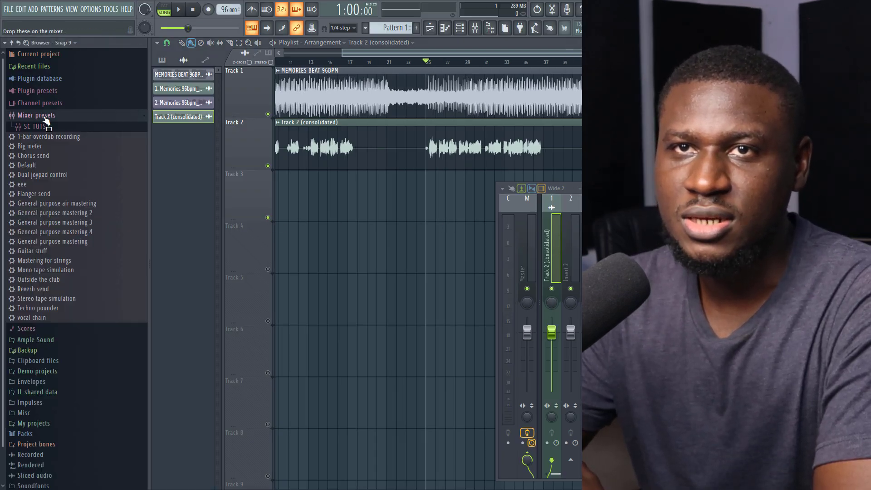
click(36, 127)
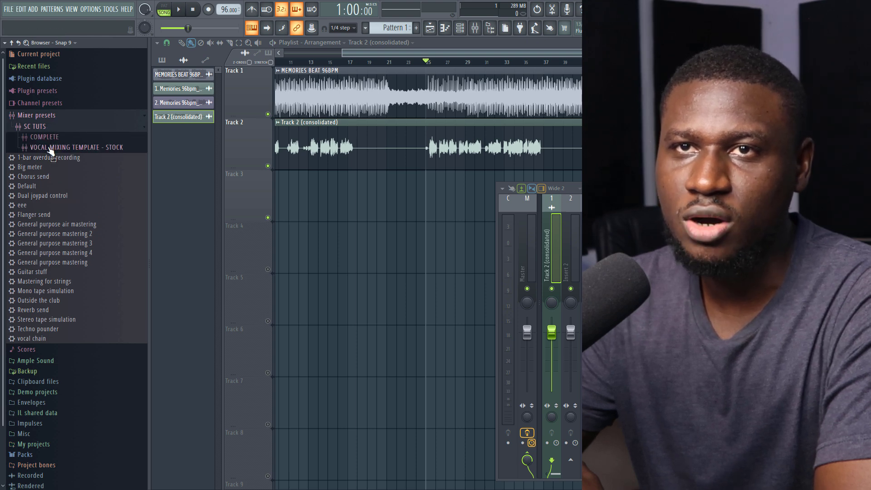
click(51, 148)
click(48, 159)
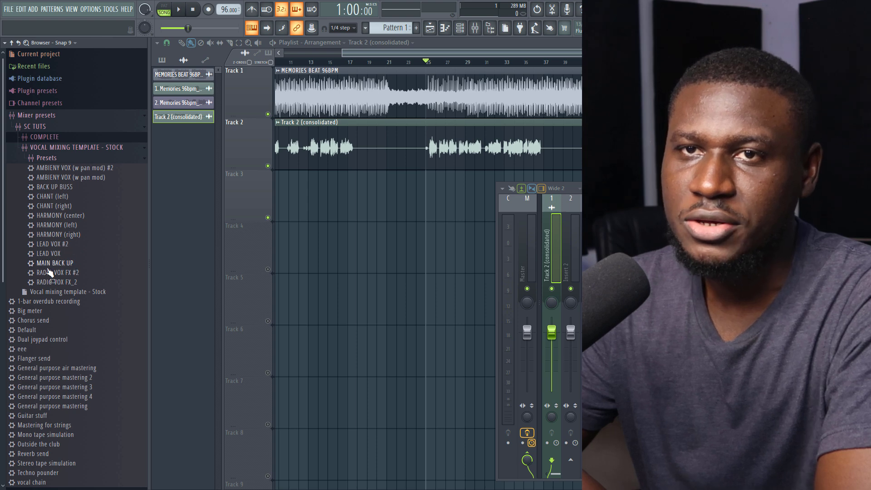
drag(48, 257, 551, 257)
drag(288, 254, 288, 254)
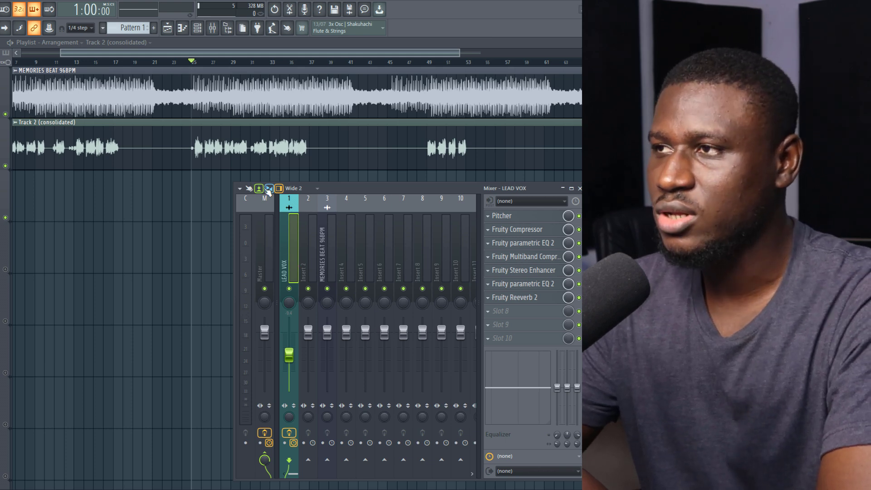
Step: Set the LEAD VOX Pitcher key to D#
click(502, 216)
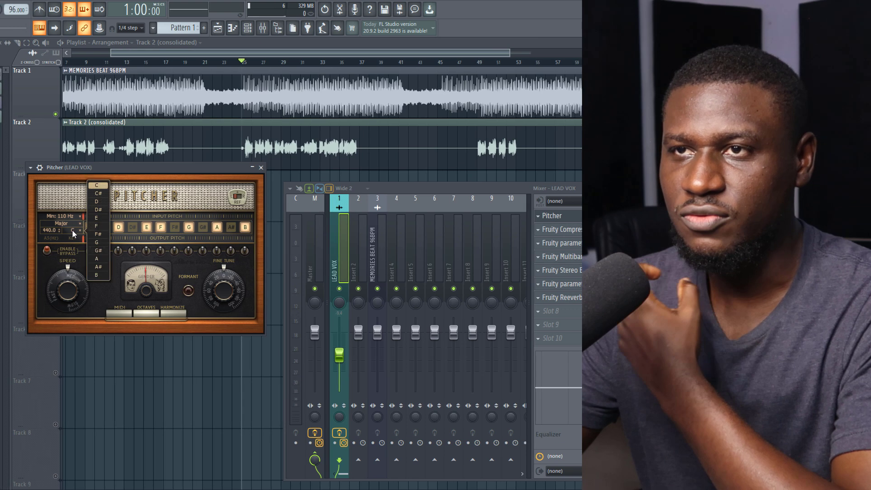
click(32, 223)
click(98, 209)
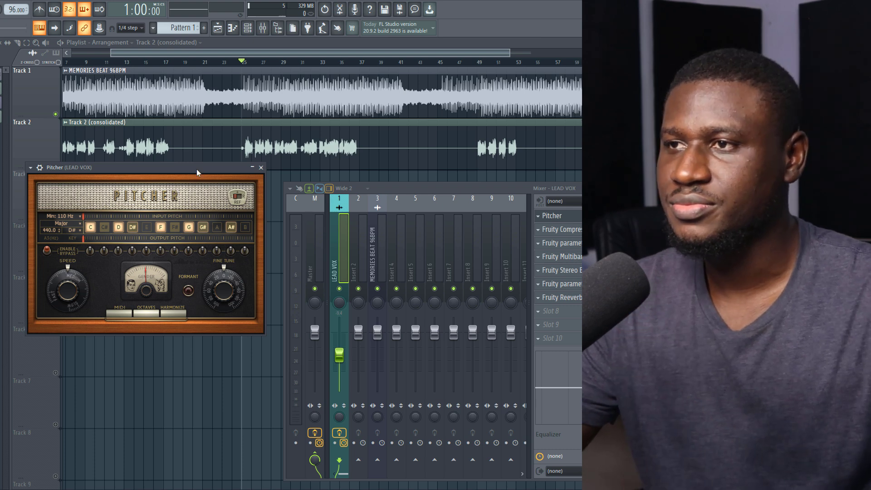
Step: Play the song, nudge the beat level down and raise the LEAD VOX fader slightly
key(space)
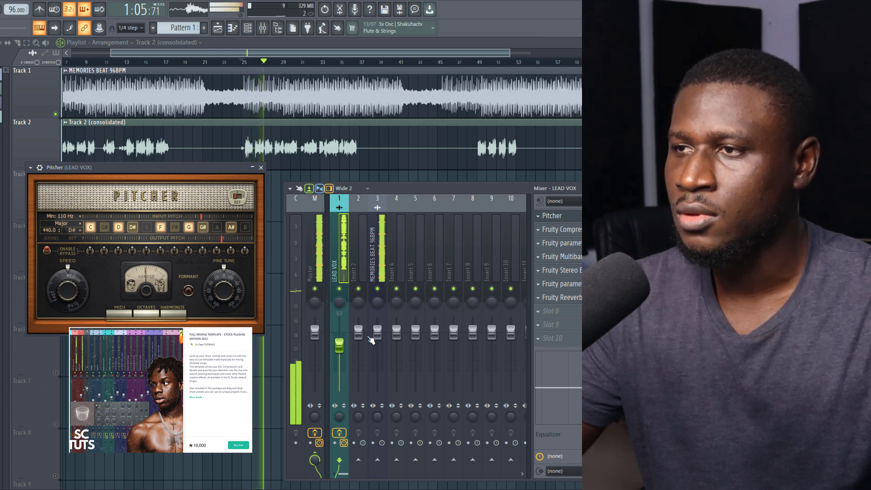
drag(377, 332, 377, 334)
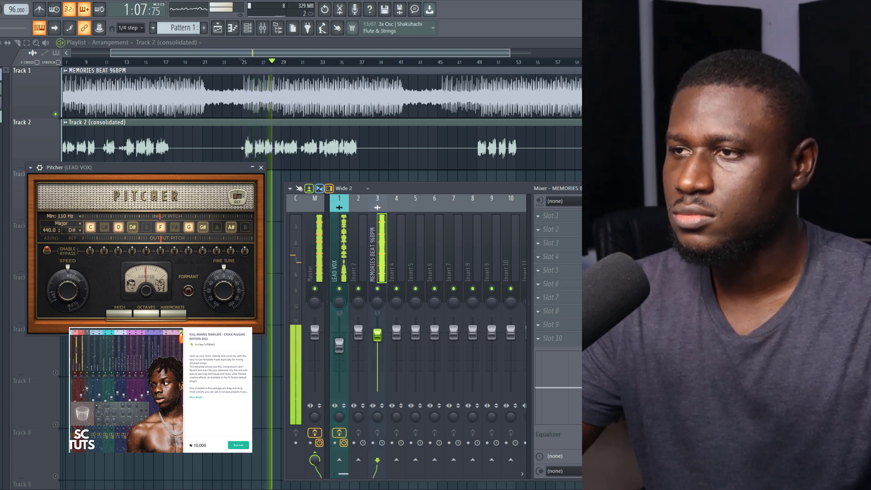
click(346, 276)
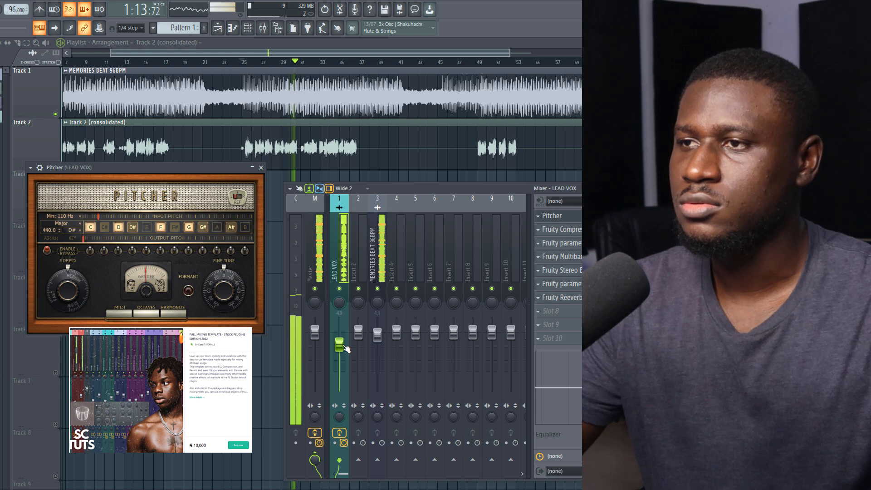
drag(346, 349, 346, 346)
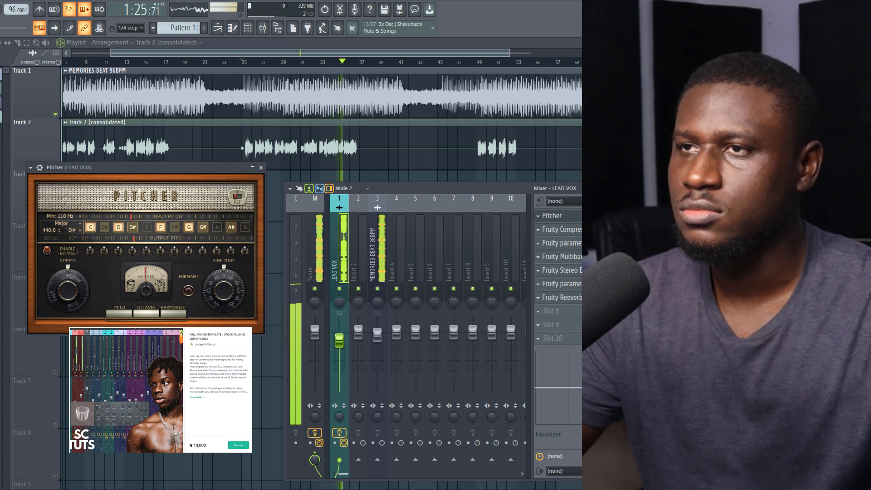
key(space)
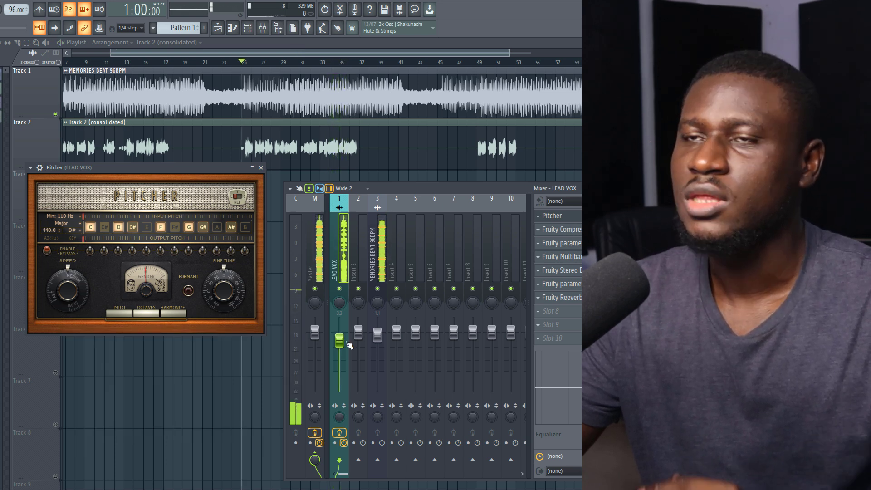
key(space)
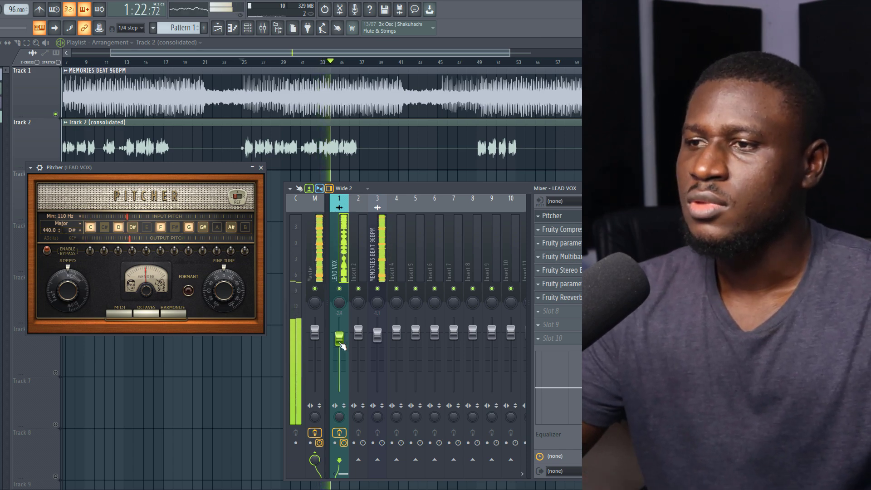
Step: Stop playback, close Pitcher and show the LEAD VOX Fruity Compressor (−17.7 dB threshold, 4.5:1 ratio)
key(space)
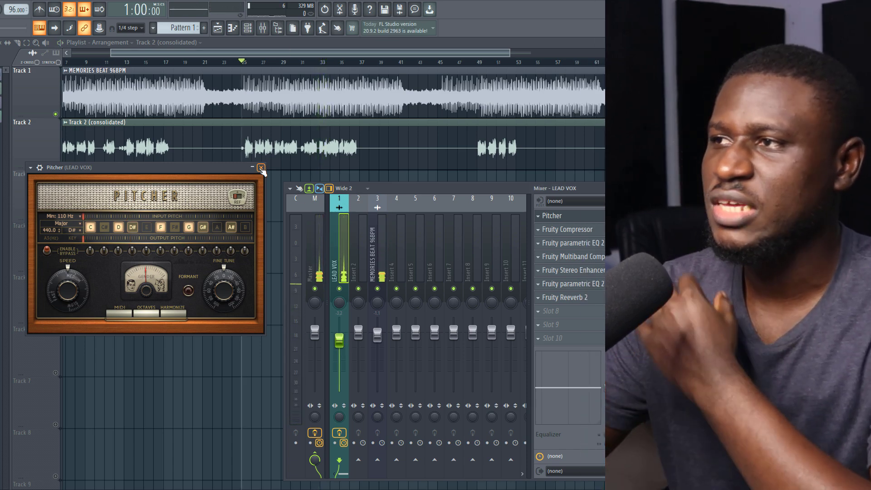
click(261, 168)
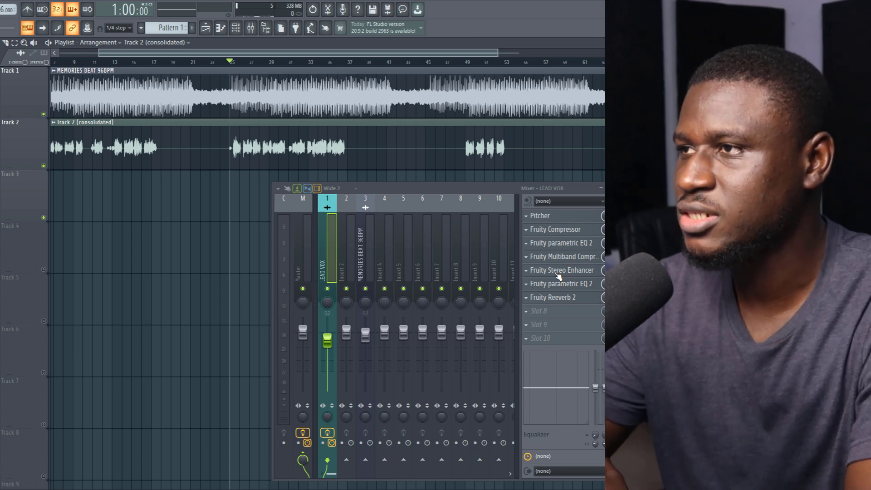
click(573, 222)
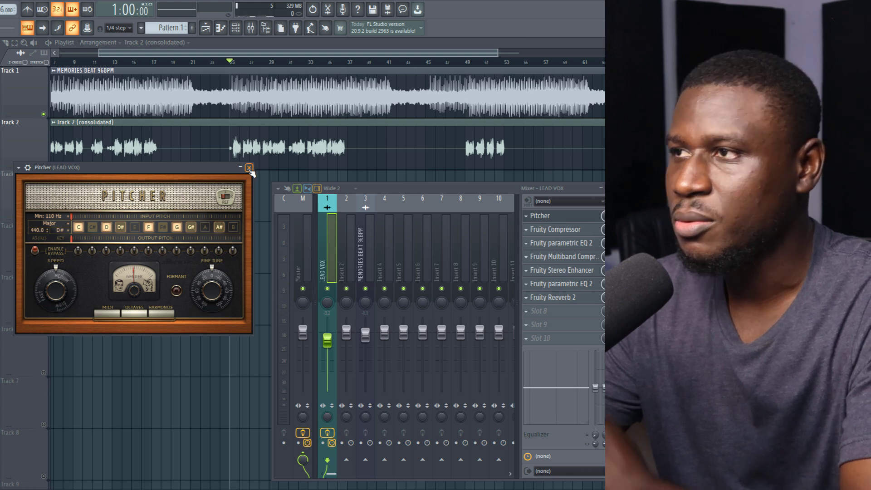
click(249, 168)
click(554, 230)
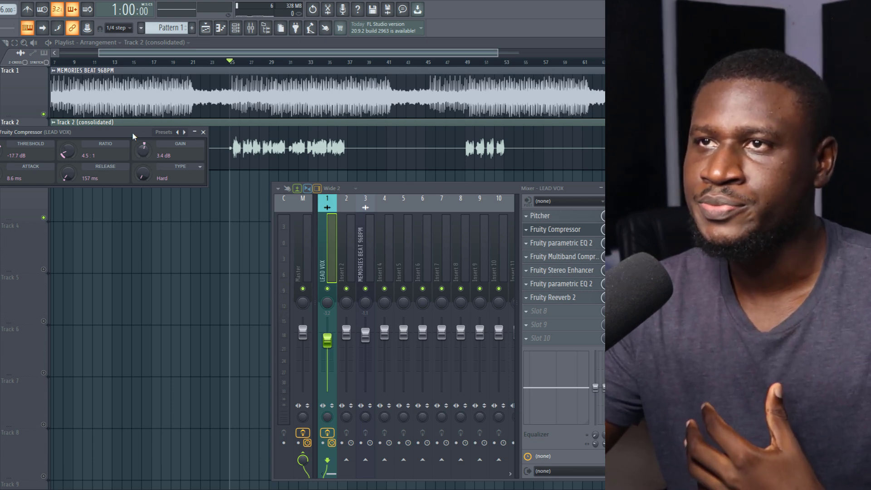
Step: Move the Fruity Compressor window off the vocal waveform, then close it
drag(126, 136, 163, 241)
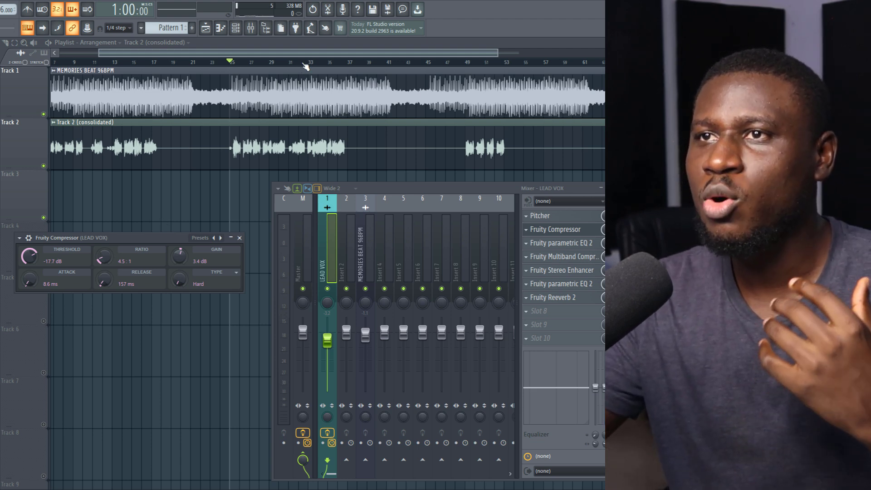
scroll(305, 66, down, 3)
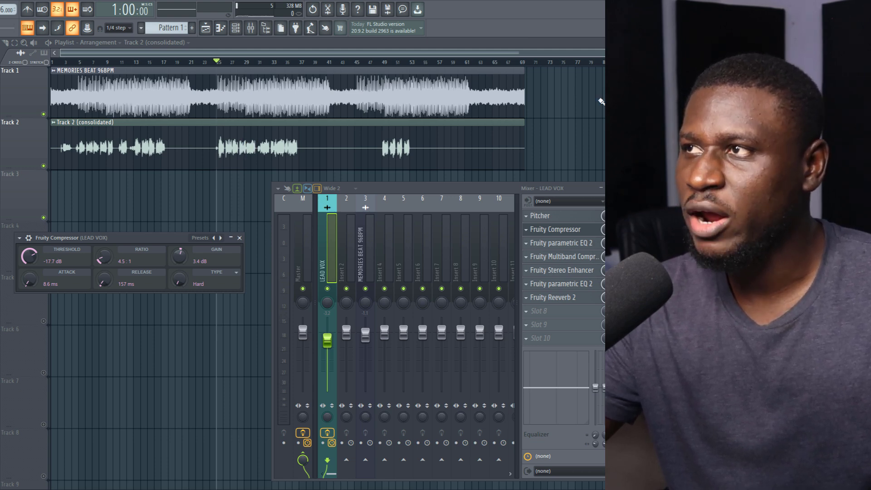
click(239, 237)
scroll(150, 214, up, 3)
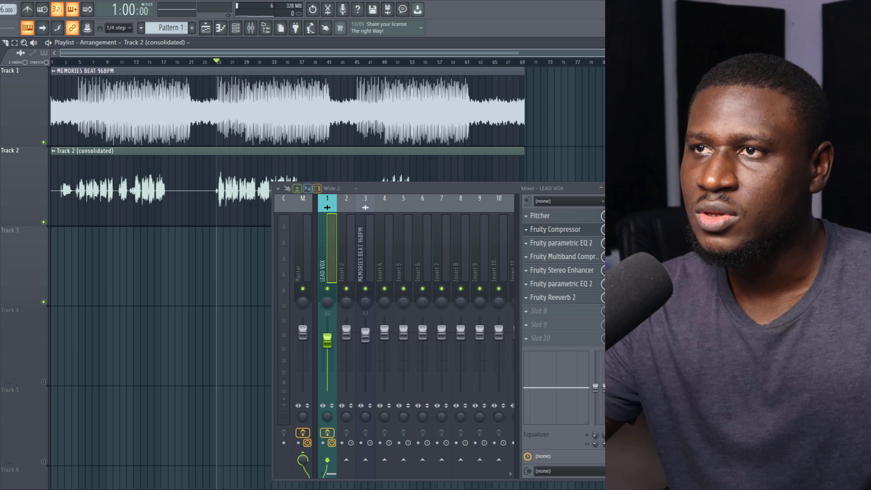
scroll(151, 210, up, 3)
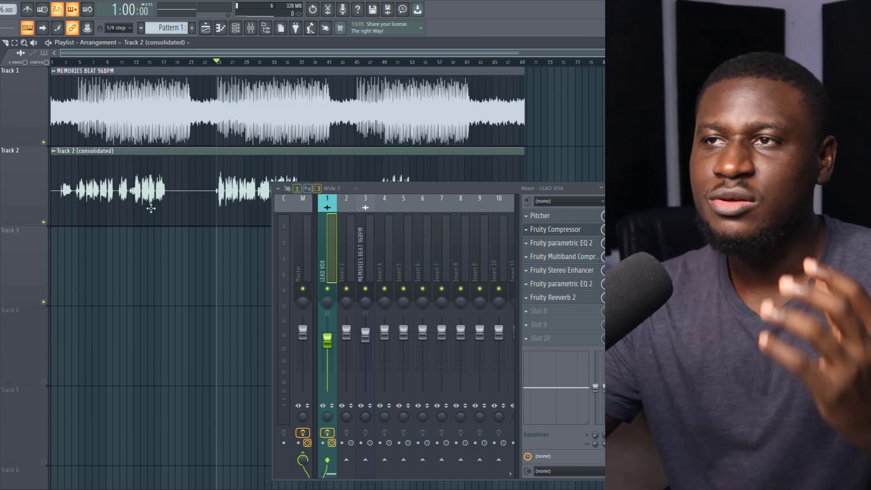
scroll(152, 208, down, 3)
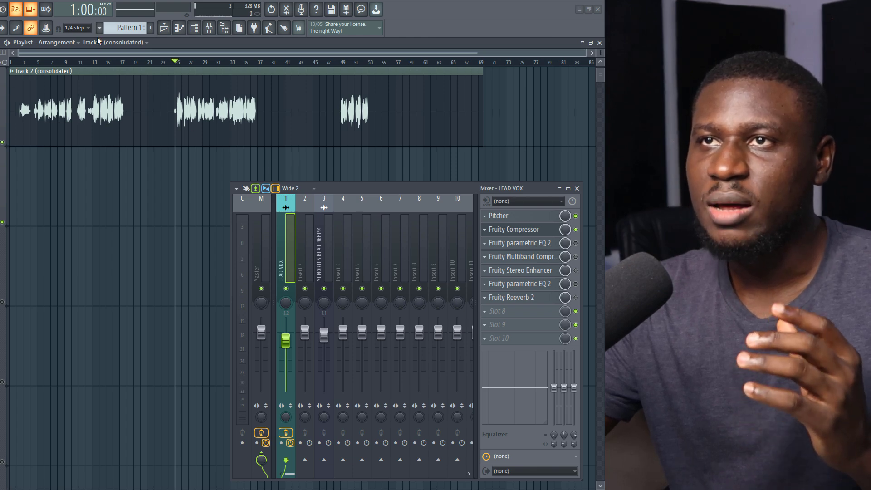
Step: Play the vocal from about bar 5 with the LEAD VOX Fruity Compressor switched off for comparison
drag(32, 65, 38, 64)
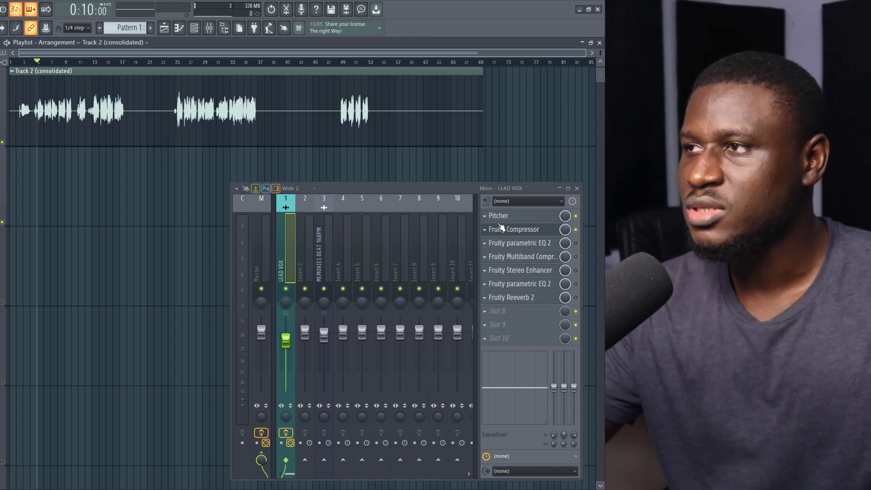
click(518, 232)
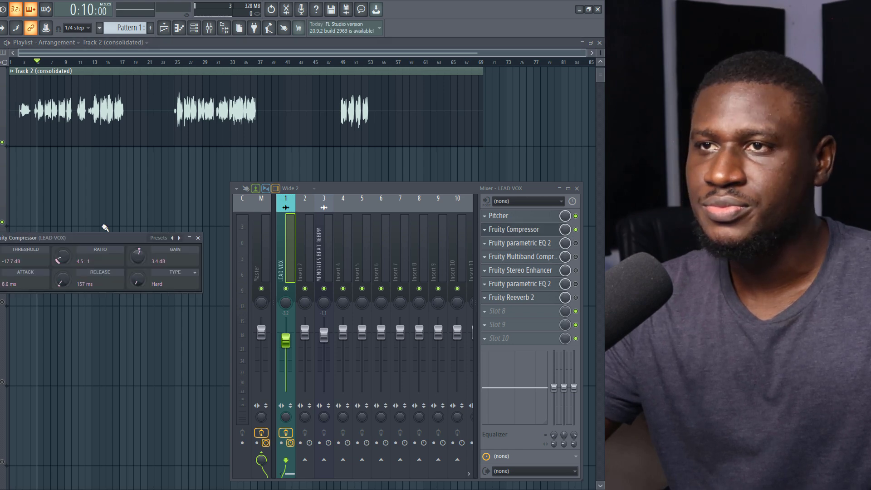
key(space)
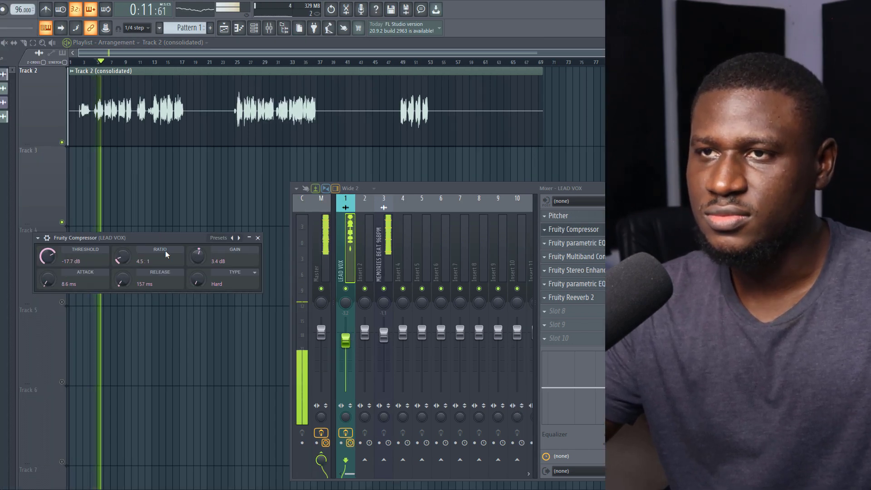
click(48, 237)
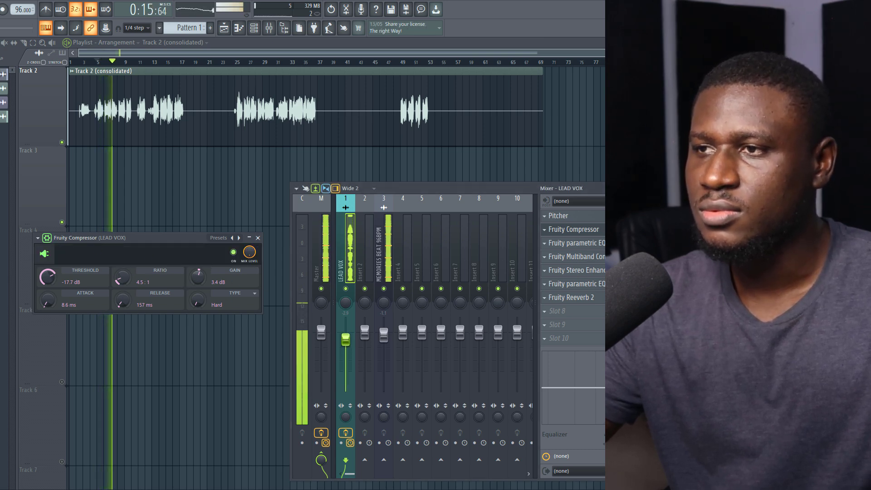
key(space)
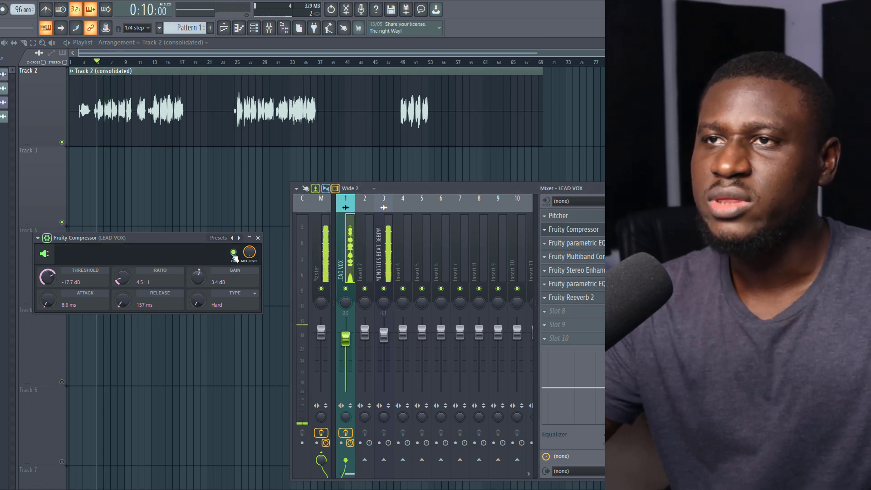
click(233, 253)
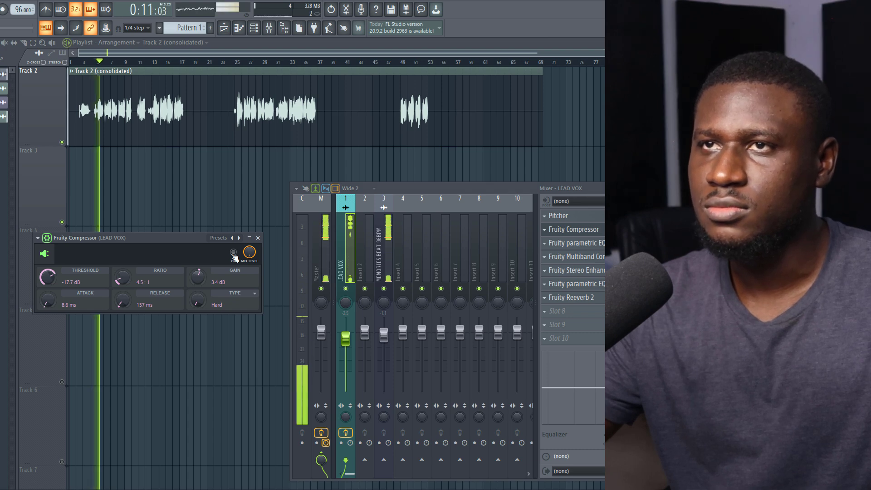
scroll(86, 65, up, 5)
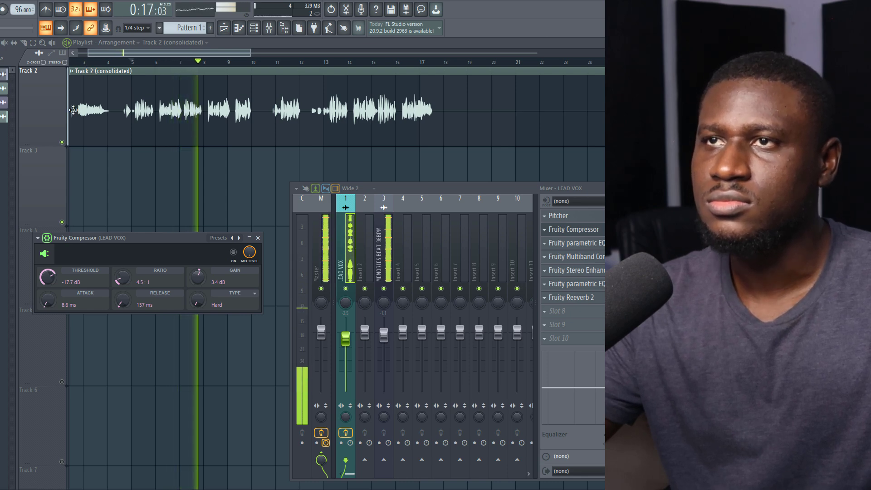
Step: Turn the LEAD VOX Fruity Compressor back on and audition the compressed vocal
key(space)
click(65, 145)
key(space)
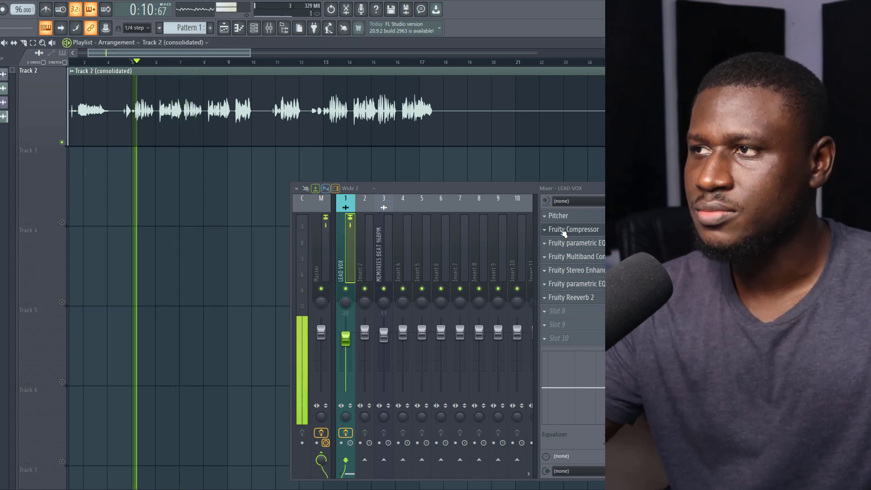
click(560, 229)
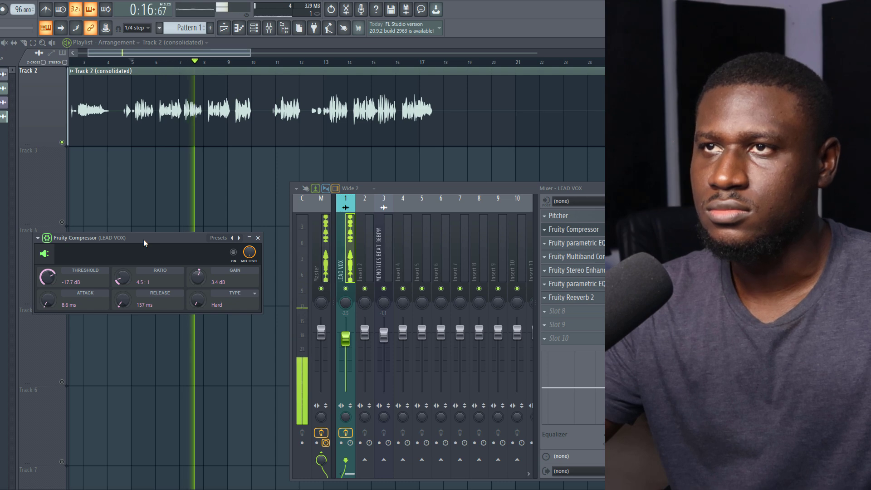
key(space)
click(233, 252)
key(space)
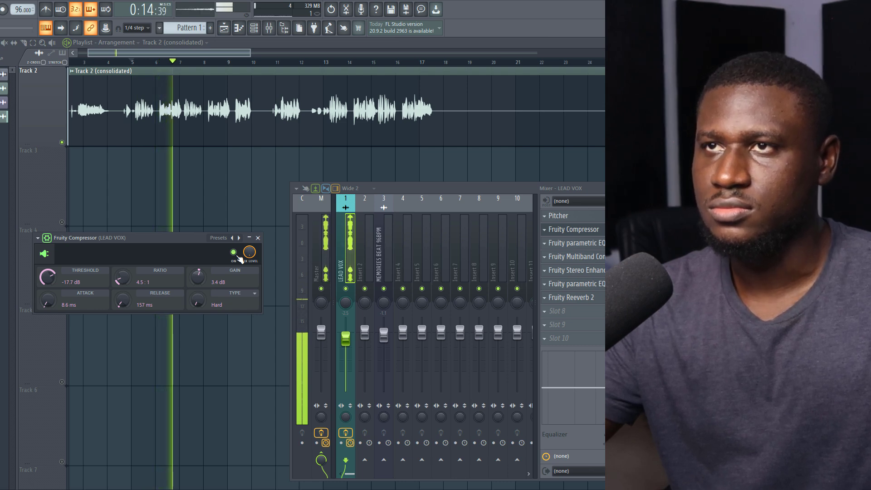
key(space)
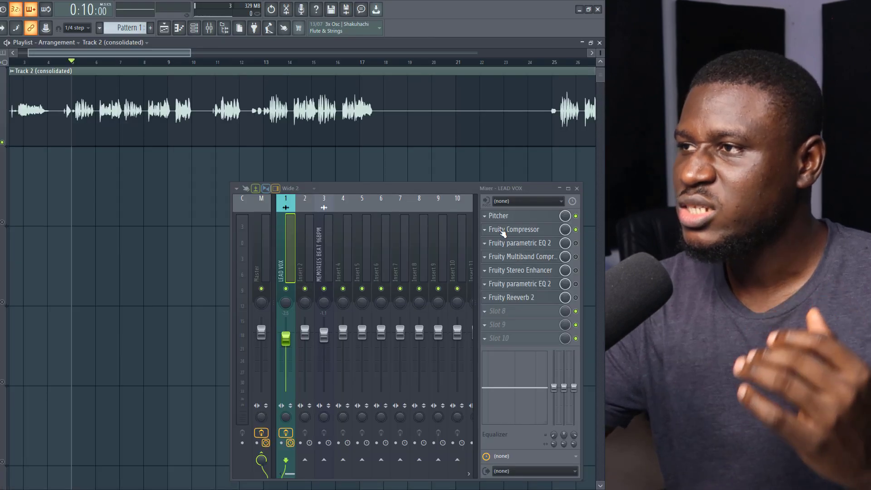
Step: Open the LEAD VOX parametric EQ 2, try a 108 Hz low cut, then undo back to 93 Hz
click(522, 242)
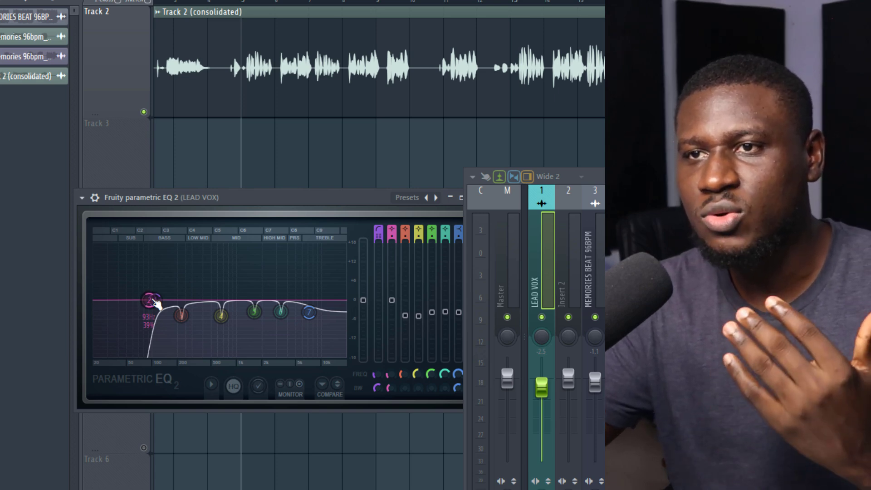
drag(155, 301, 167, 303)
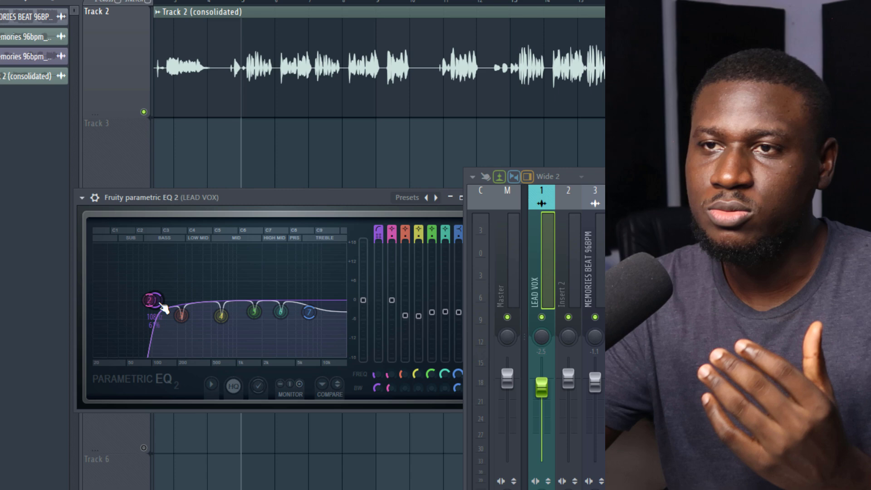
key(ctrl+z)
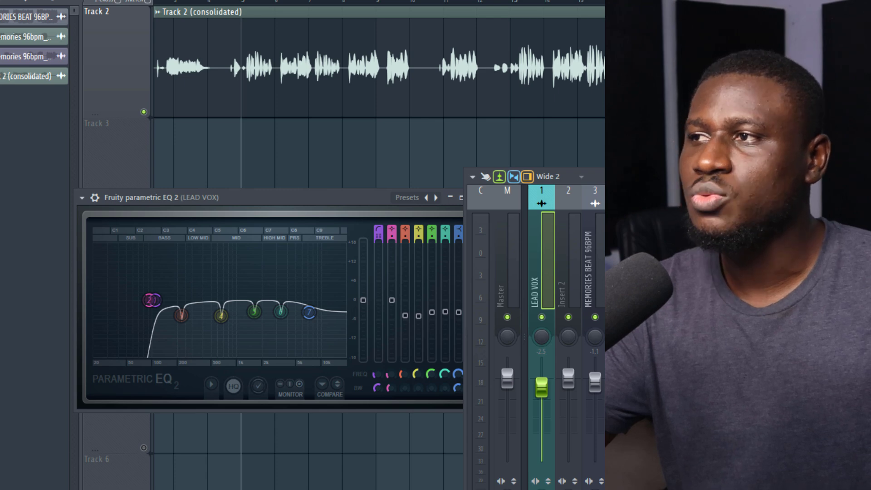
key(space)
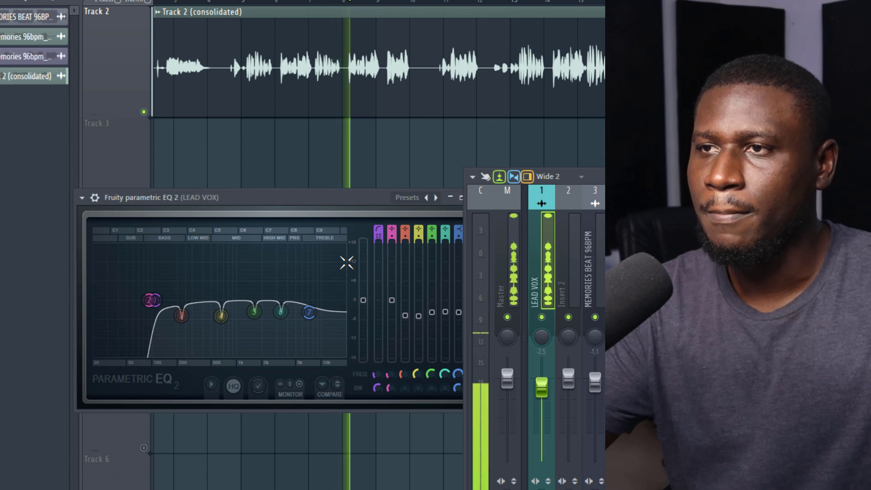
key(space)
key(space)
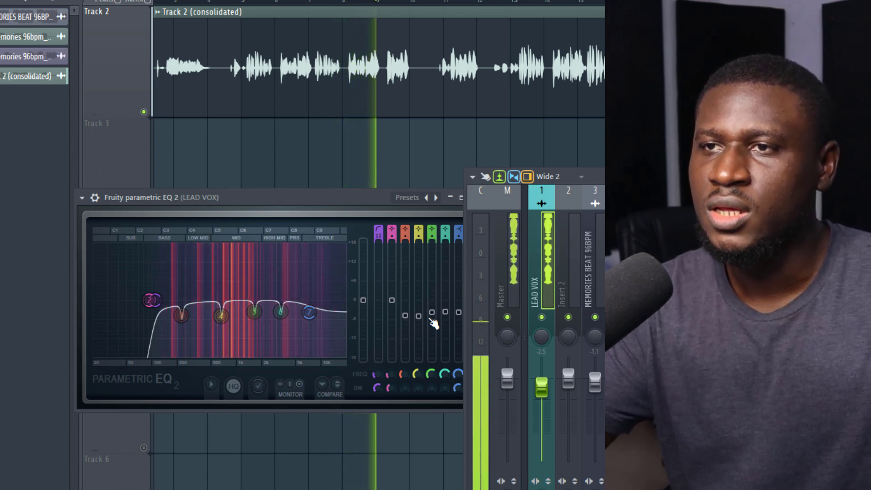
key(space)
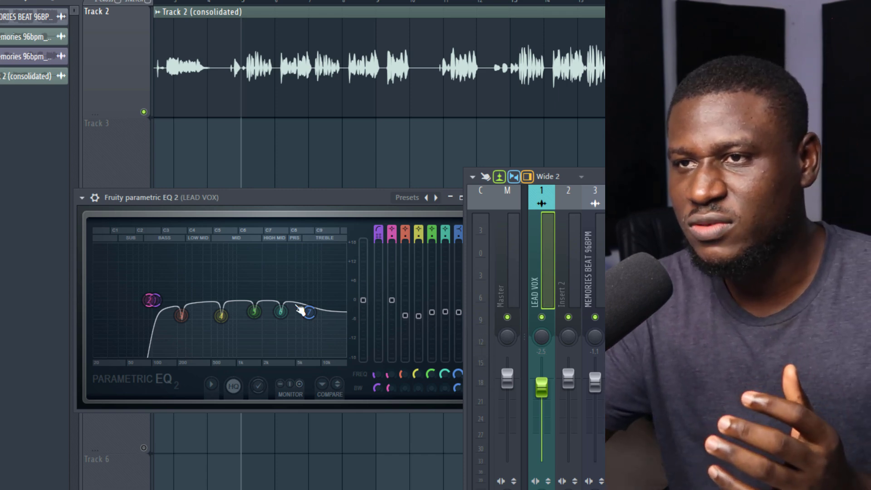
mouse_move(266, 317)
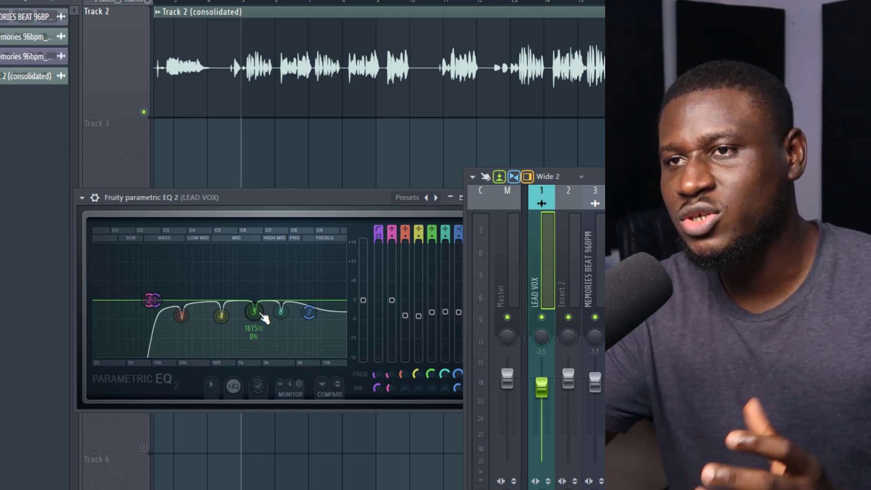
Step: Boost EQ band 5 and sweep it from about 1845 Hz down to roughly 1570 Hz during playback
drag(263, 316, 268, 297)
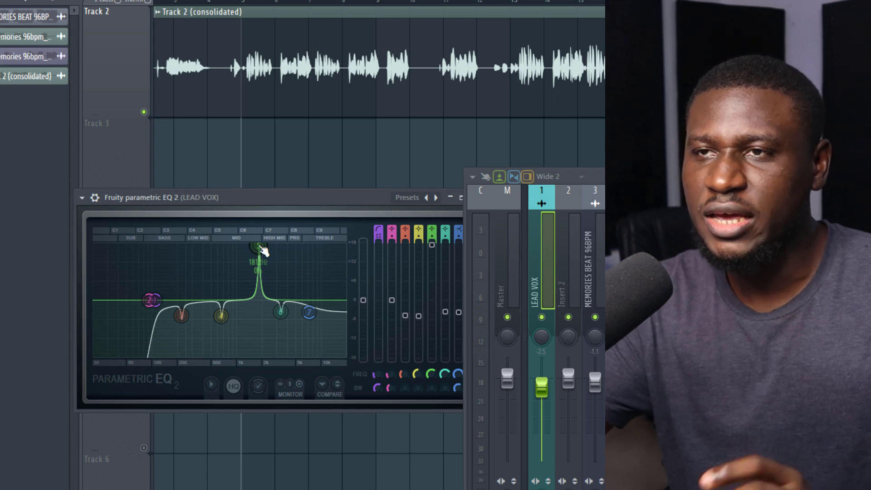
key(space)
drag(262, 249, 257, 249)
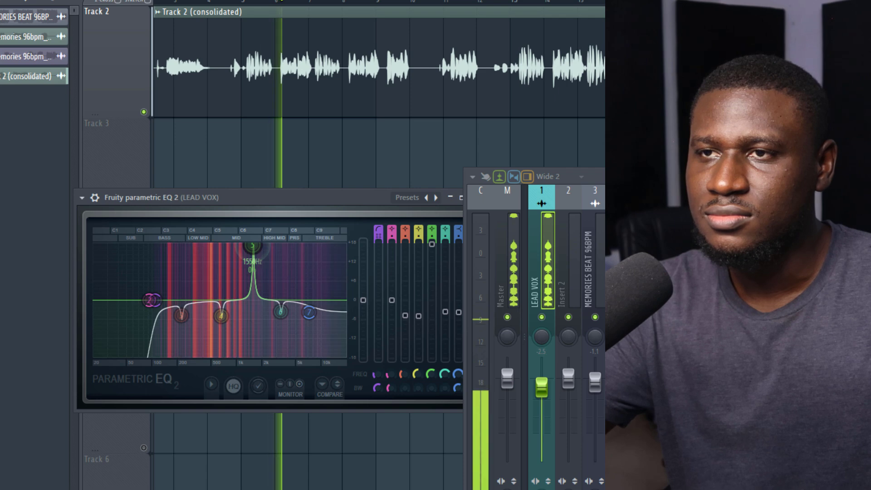
drag(254, 249, 252, 249)
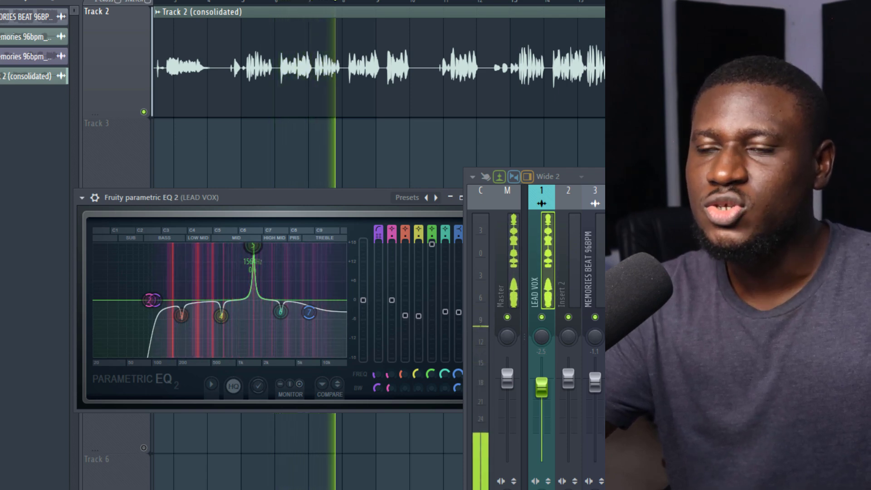
key(space)
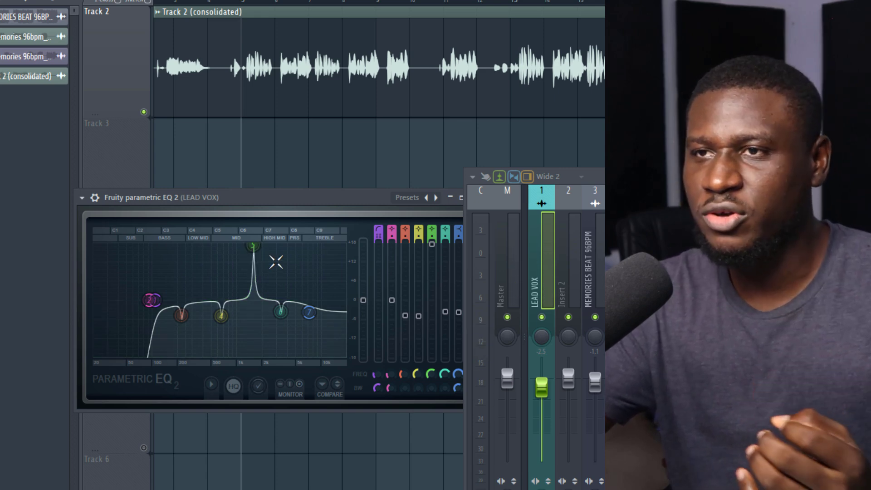
Step: Audition band 5 flat and cut, then settle it near flat at 1564 Hz
drag(431, 244, 432, 280)
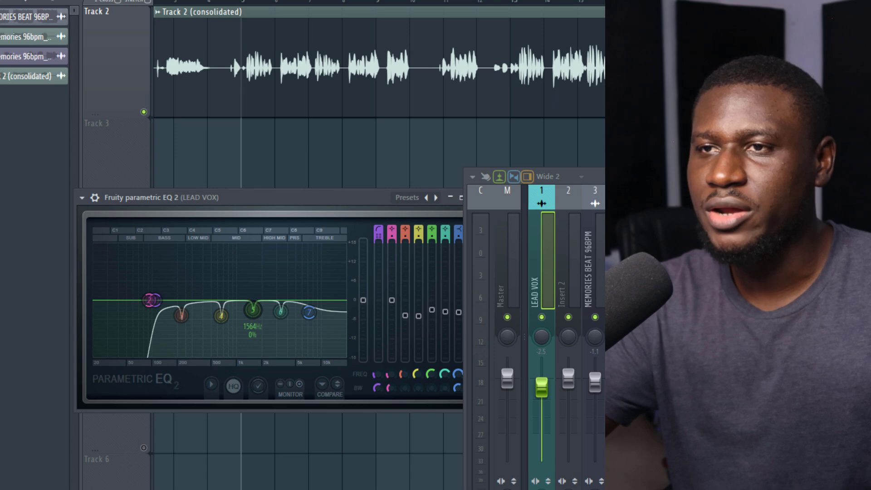
key(space)
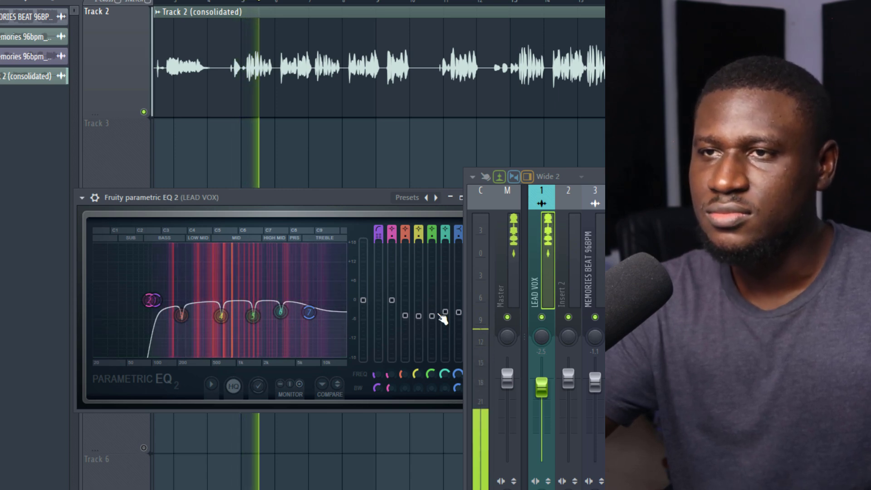
key(space)
drag(432, 315, 432, 338)
key(space)
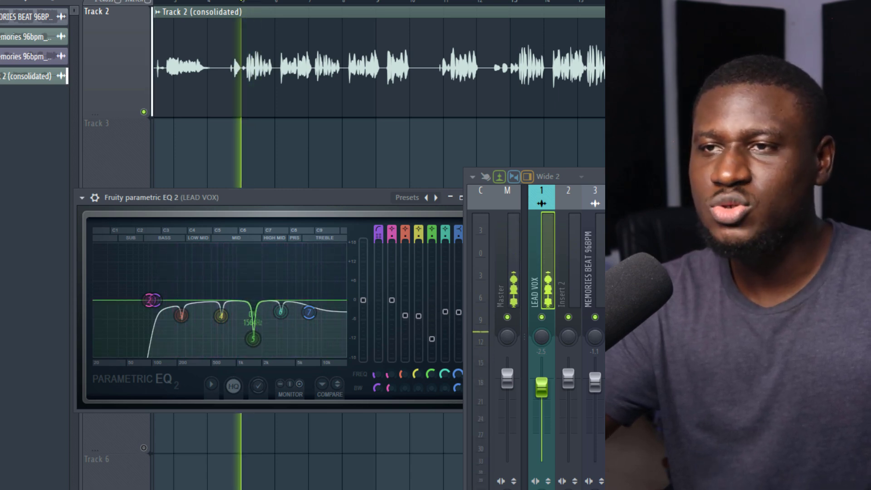
key(space)
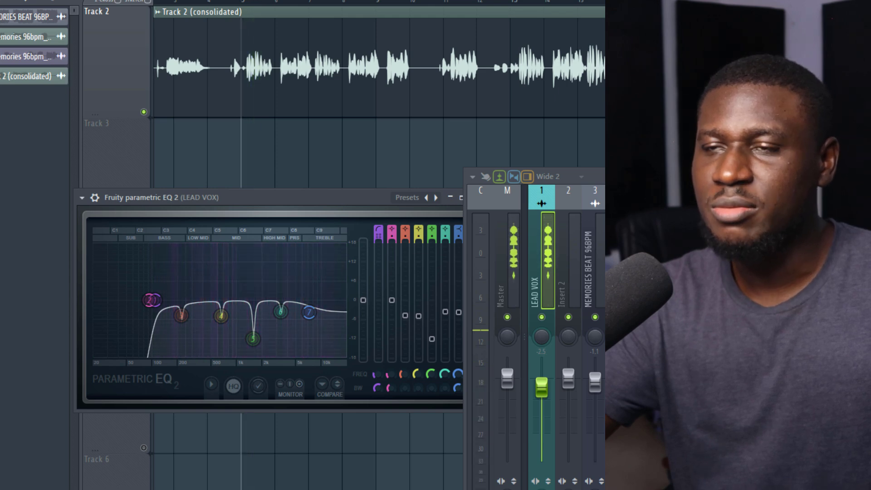
drag(253, 338, 253, 327)
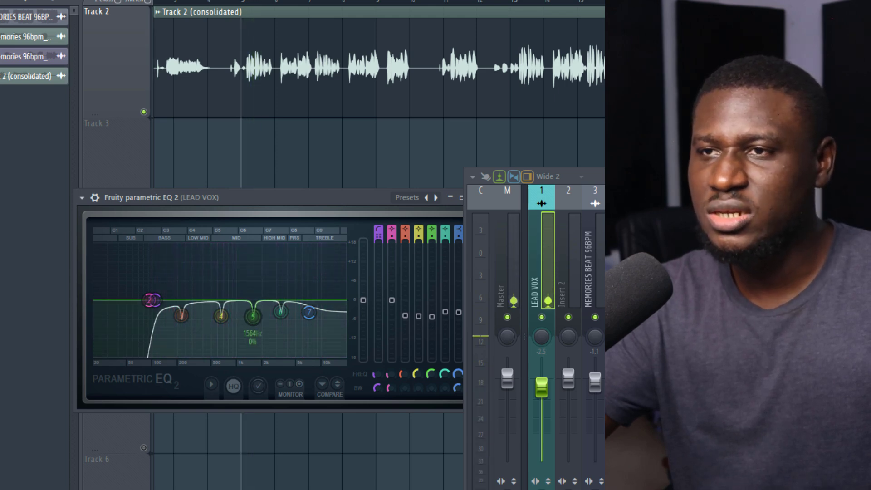
key(space)
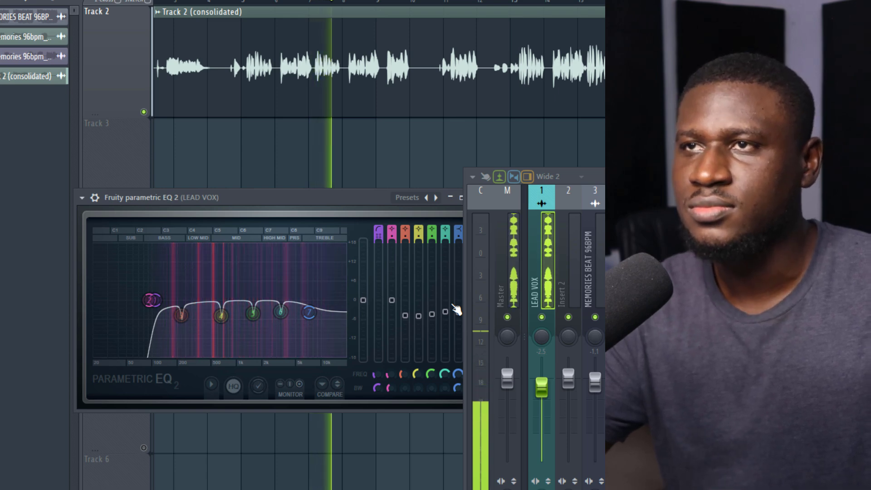
Step: Stop playback of the lead vocal
key(space)
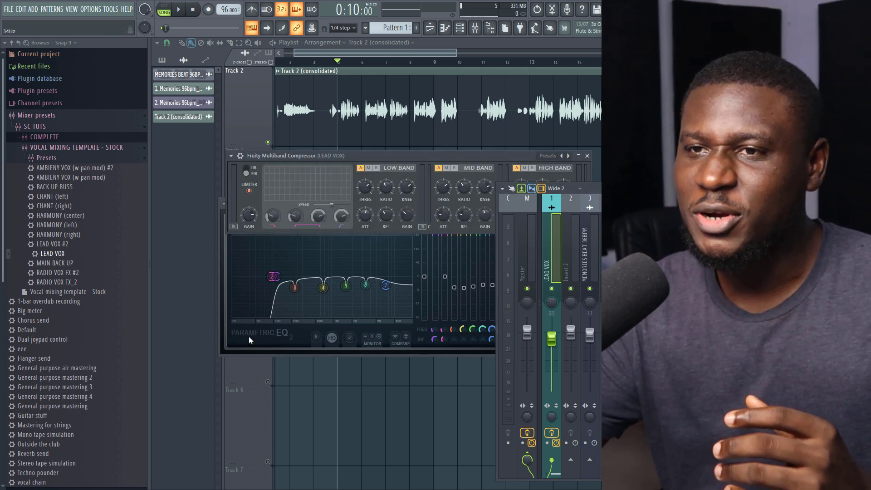
Step: Close the Parametric EQ 2 window and rearrange the Multiband Compressor and Fruity Compressor windows
click(249, 352)
drag(369, 205, 287, 234)
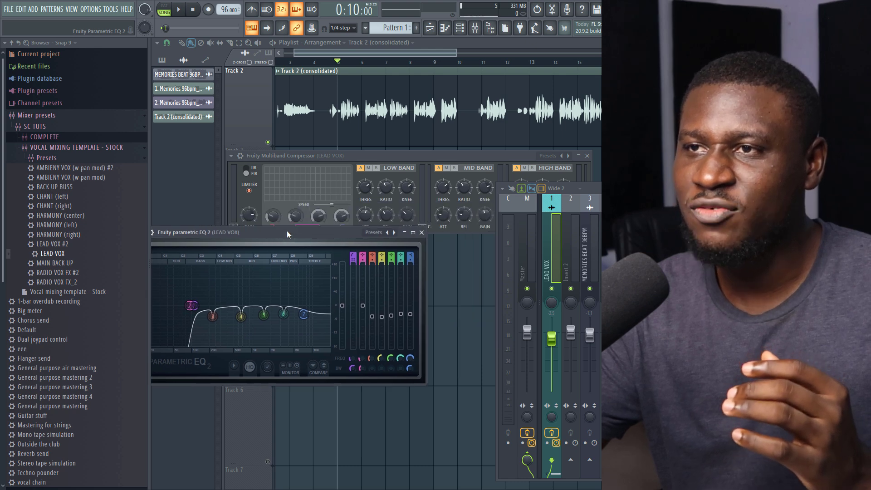
click(422, 232)
drag(418, 155, 336, 233)
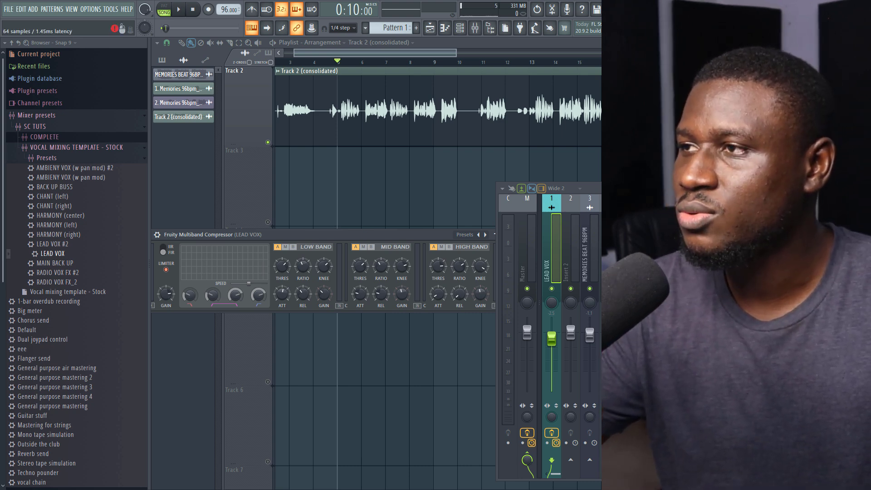
drag(304, 244, 305, 151)
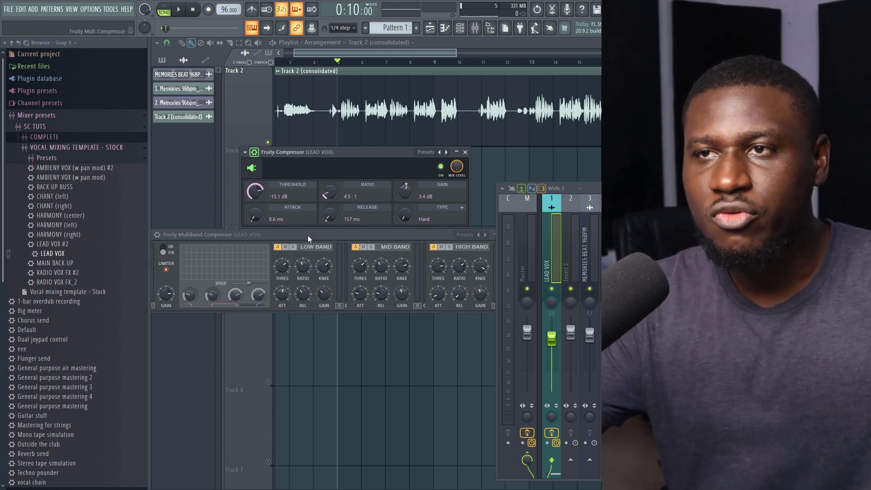
click(307, 234)
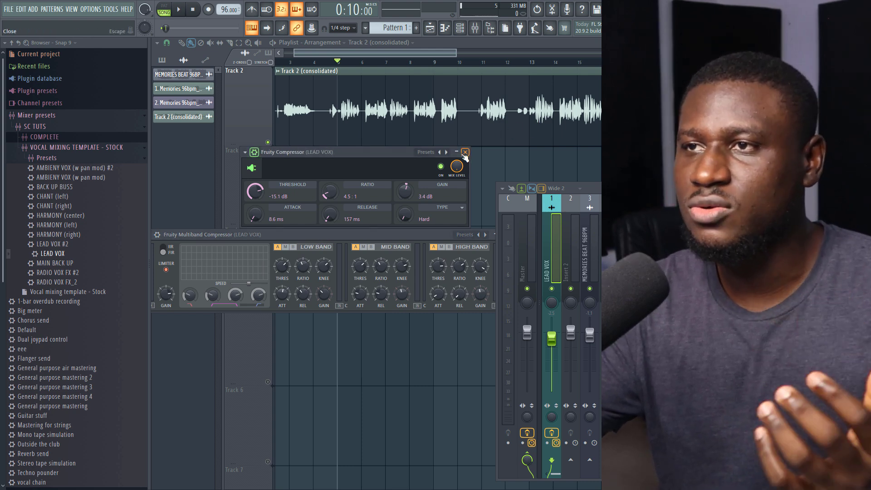
Step: Close the Fruity Compressor, load the multiband compressor's Bright preset, and audition the vocal
click(464, 152)
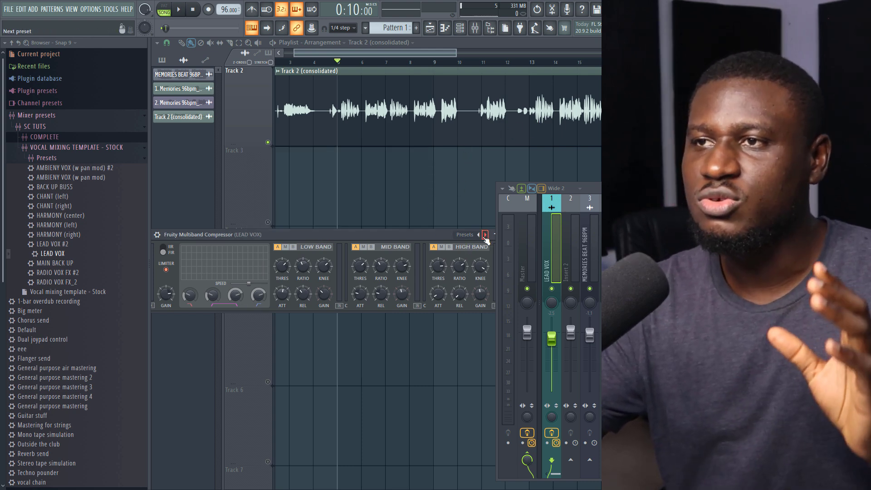
click(484, 235)
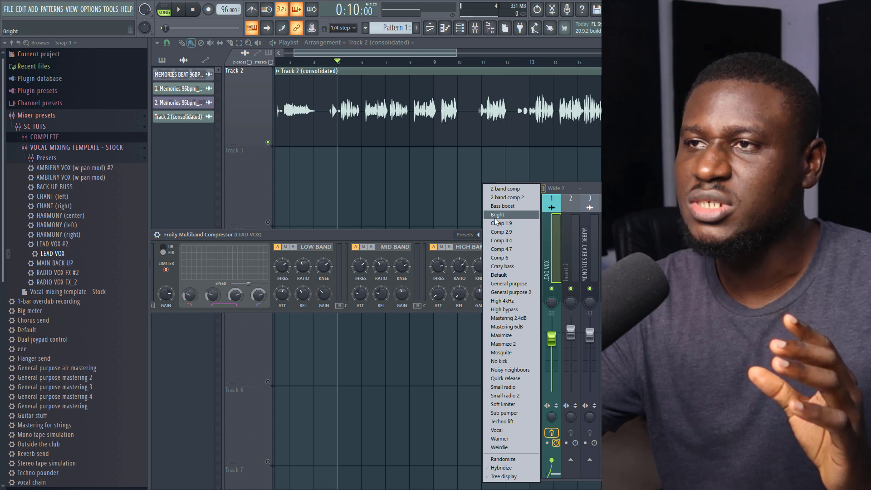
click(497, 215)
key(space)
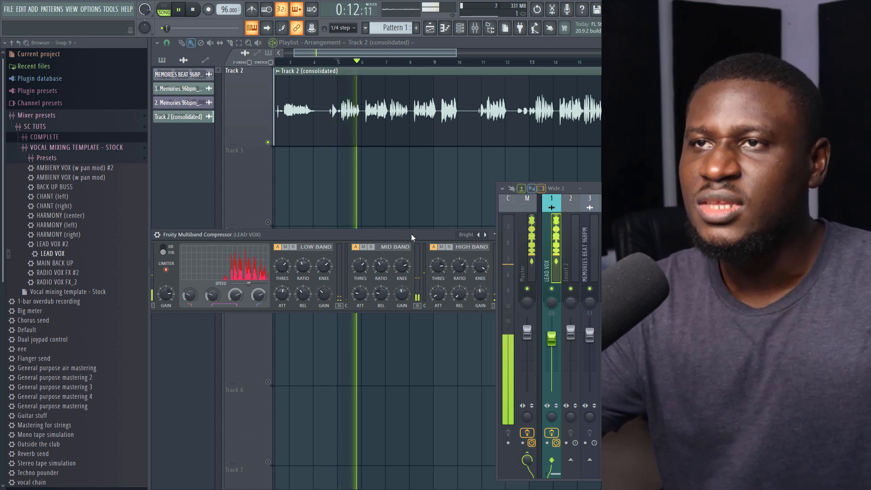
key(space)
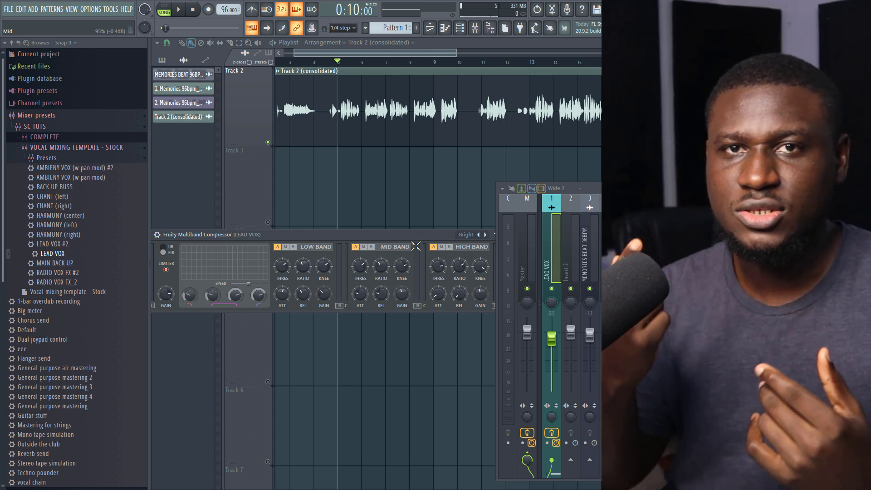
key(space)
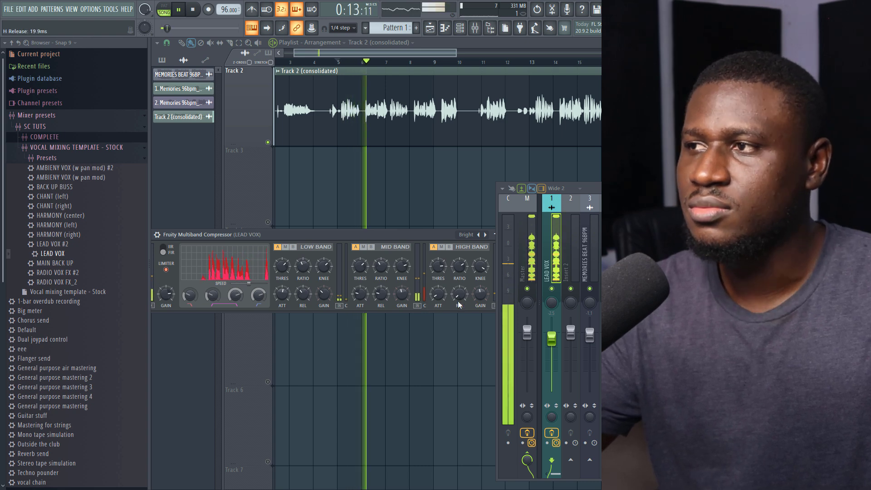
key(space)
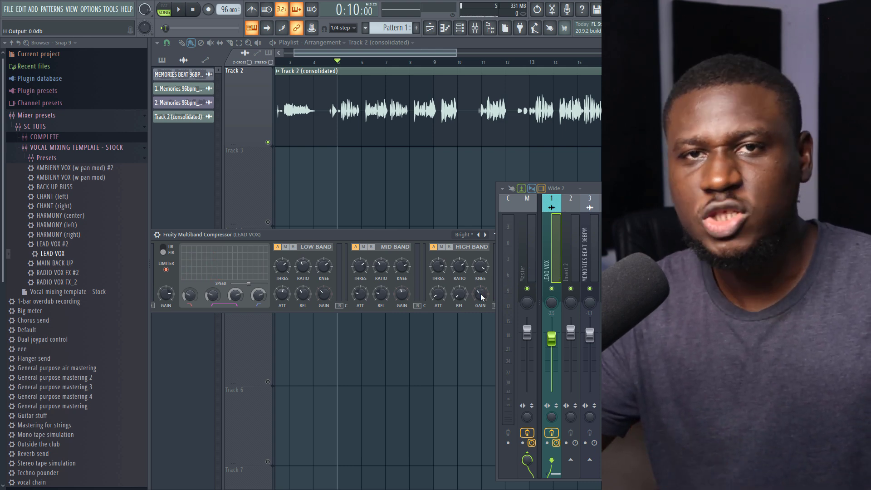
key(space)
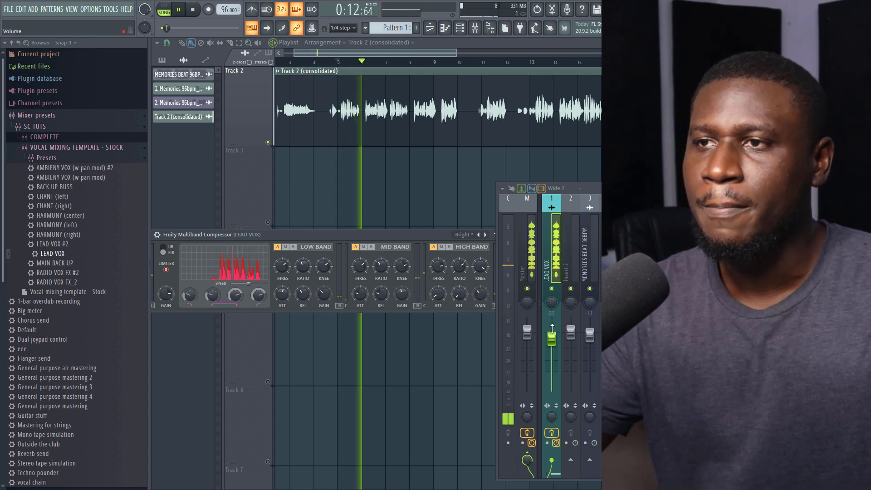
Step: Lower the LEAD VOX fader and compare the multiband compressor bypassed, then re-enabled
drag(556, 333, 556, 347)
key(space)
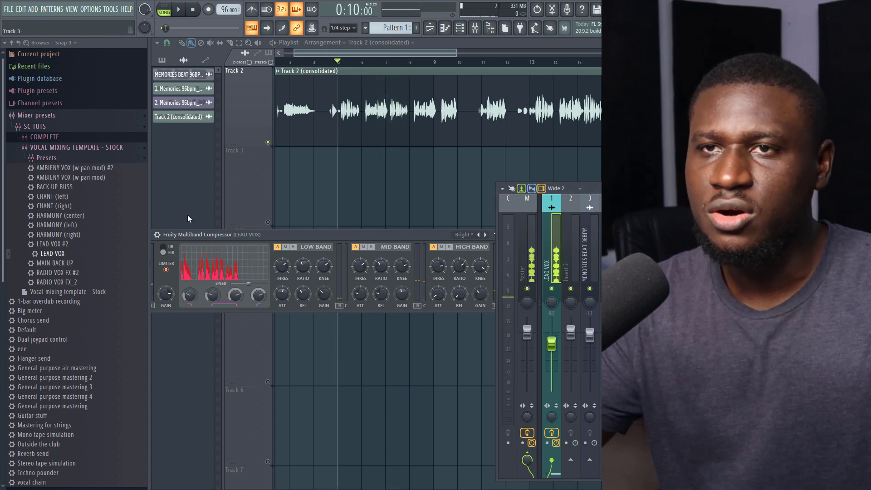
click(159, 235)
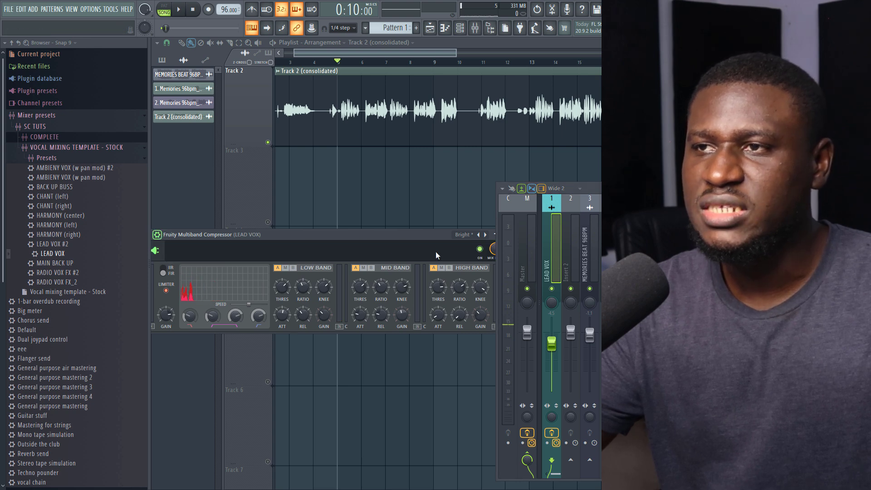
click(480, 250)
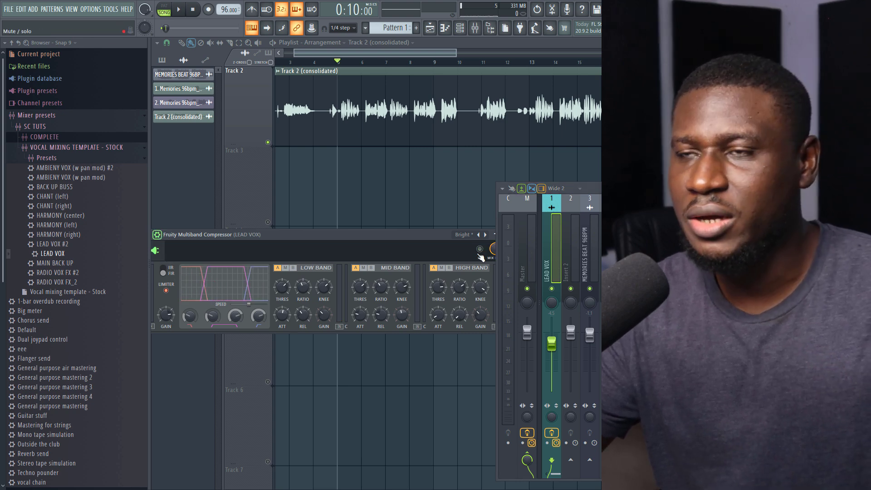
key(space)
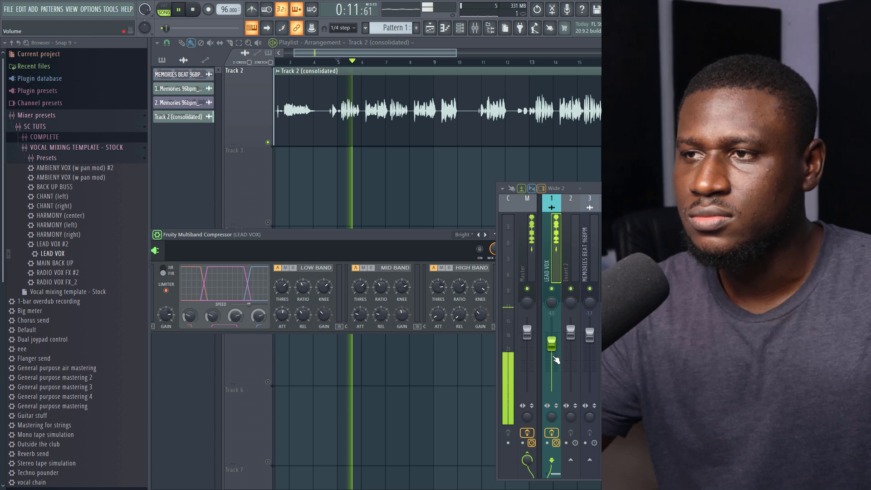
drag(556, 359, 555, 354)
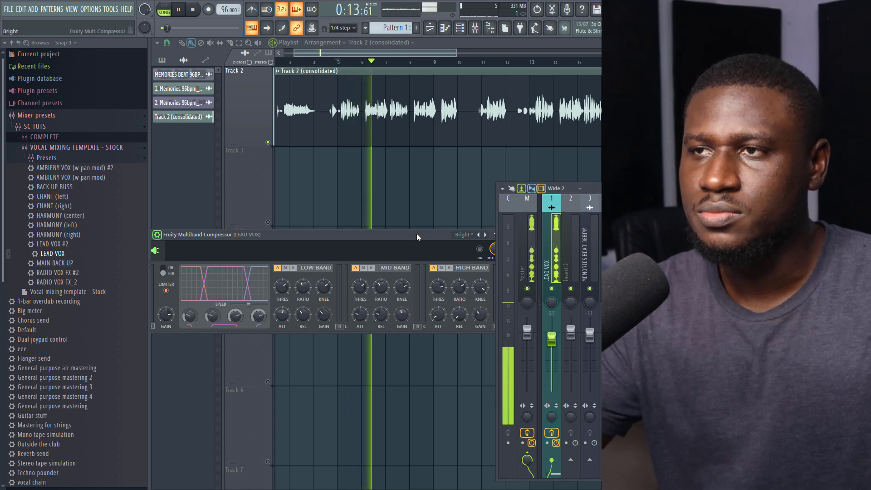
click(480, 249)
key(space)
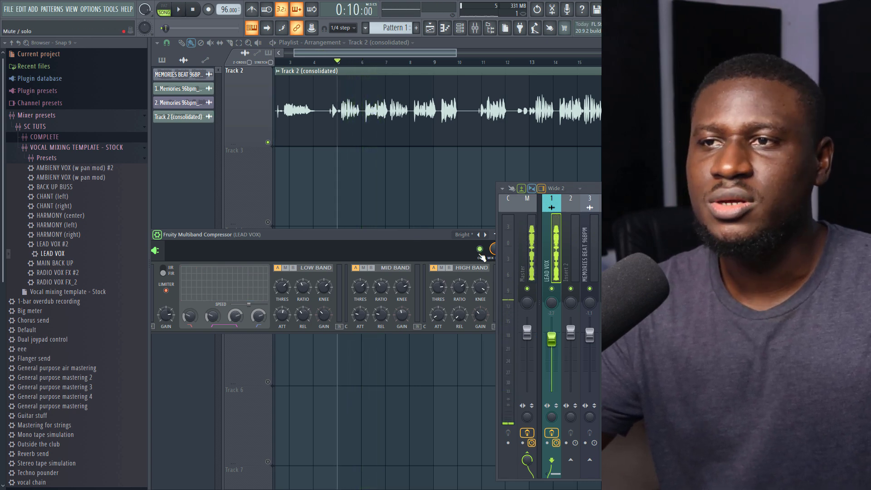
key(space)
drag(542, 314, 543, 323)
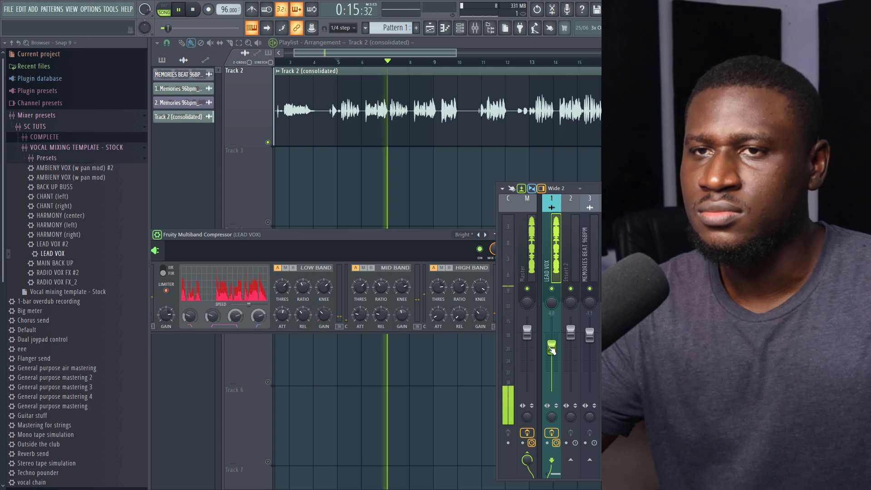
key(space)
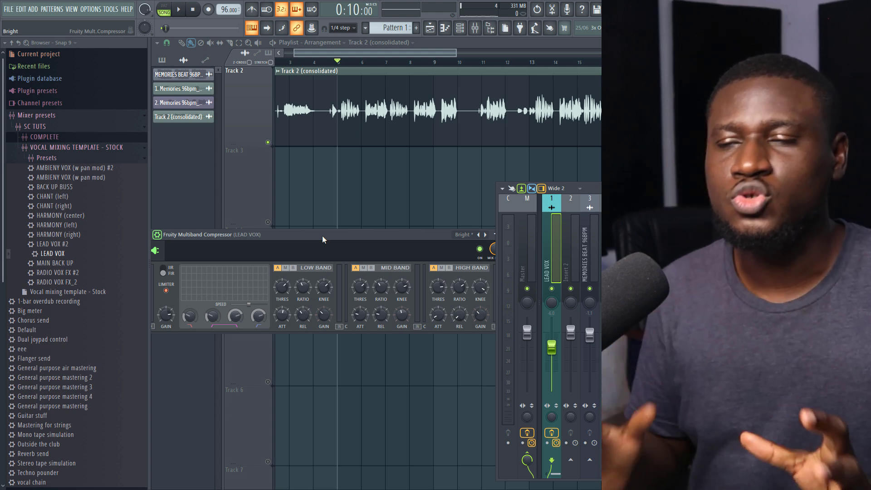
Step: Close the multiband compressor, move the Stereo Enhancer window aside, and unmute Track 1's beat
key(Escape)
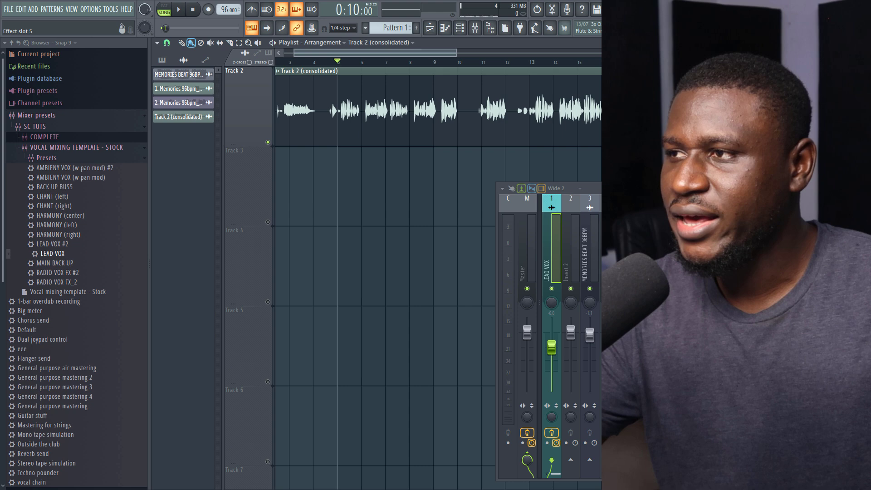
drag(249, 97, 352, 251)
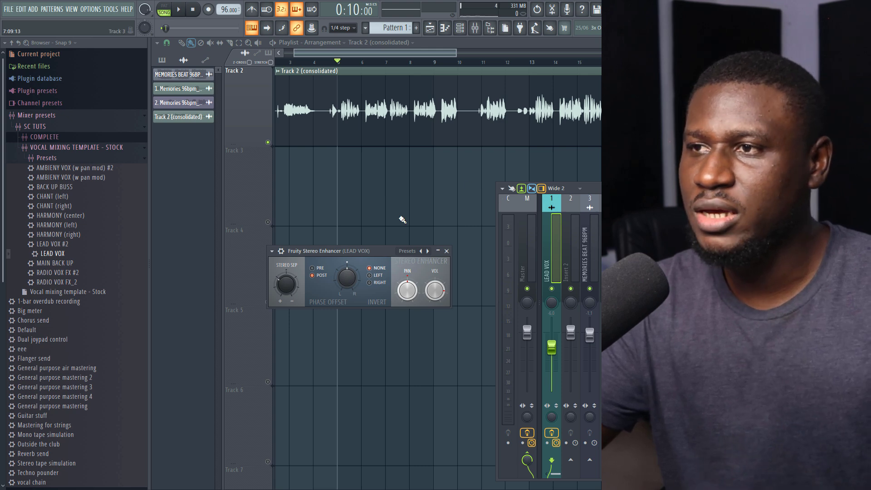
scroll(368, 201, up, 1)
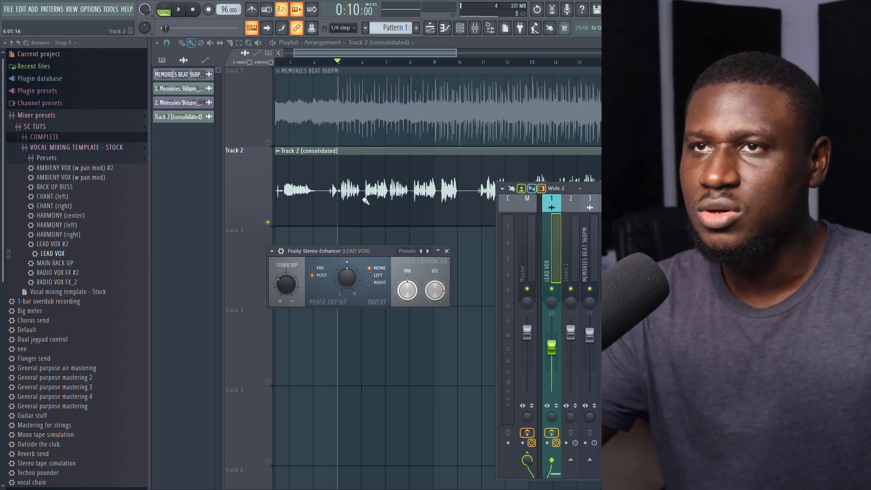
click(268, 144)
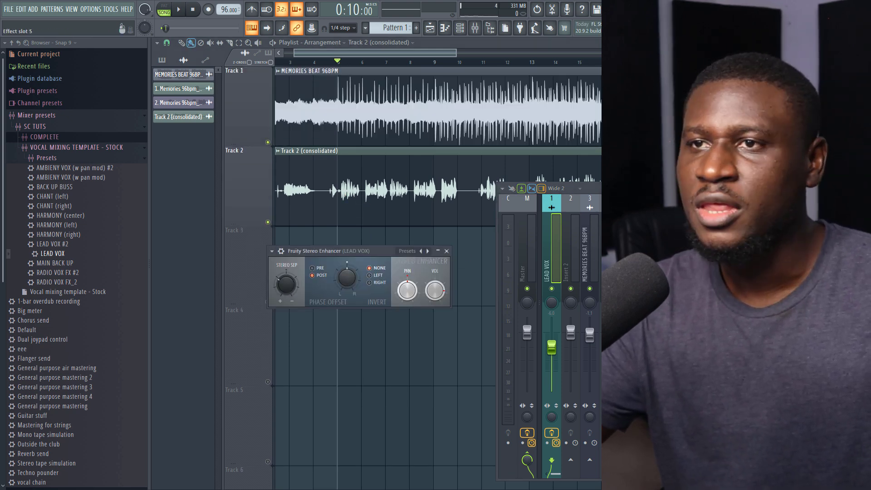
Step: Play the vocal with the beat, comparing the Stereo Enhancer bypassed and re-enabled
click(271, 251)
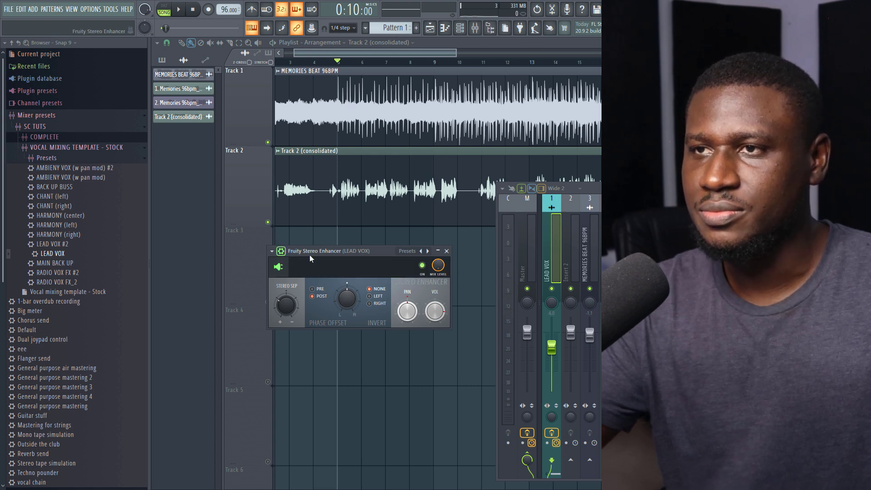
key(space)
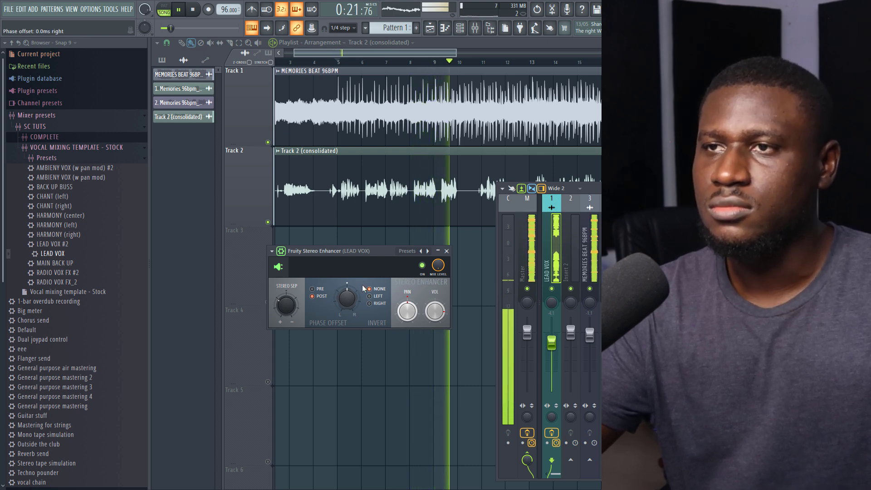
key(space)
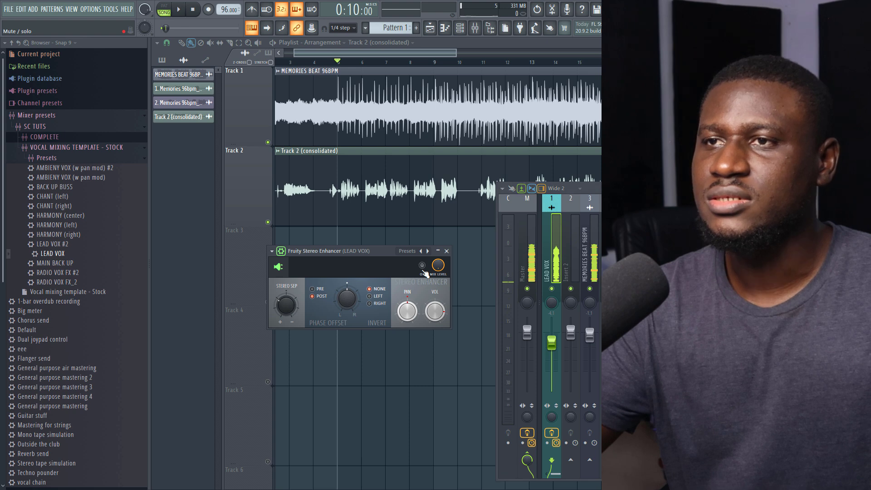
key(space)
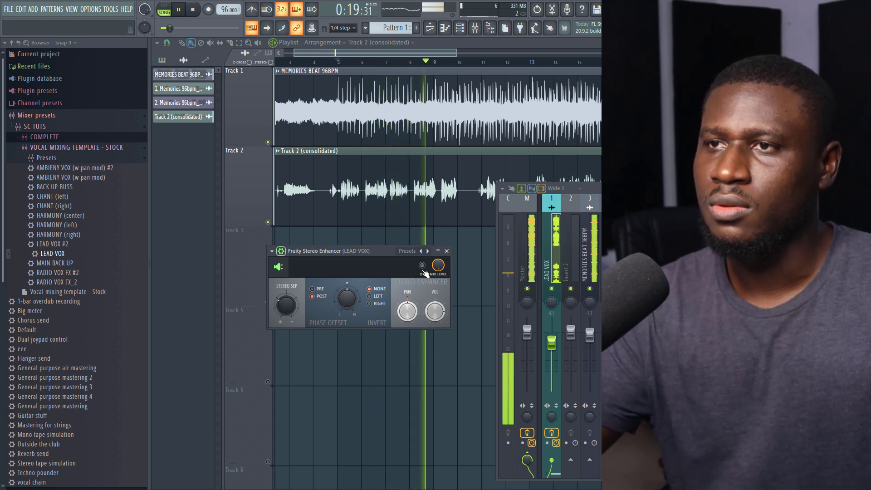
key(space)
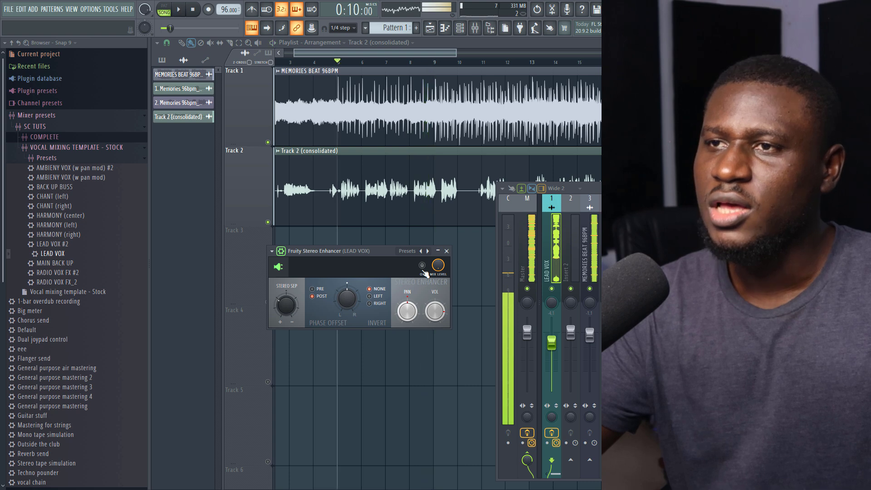
click(422, 265)
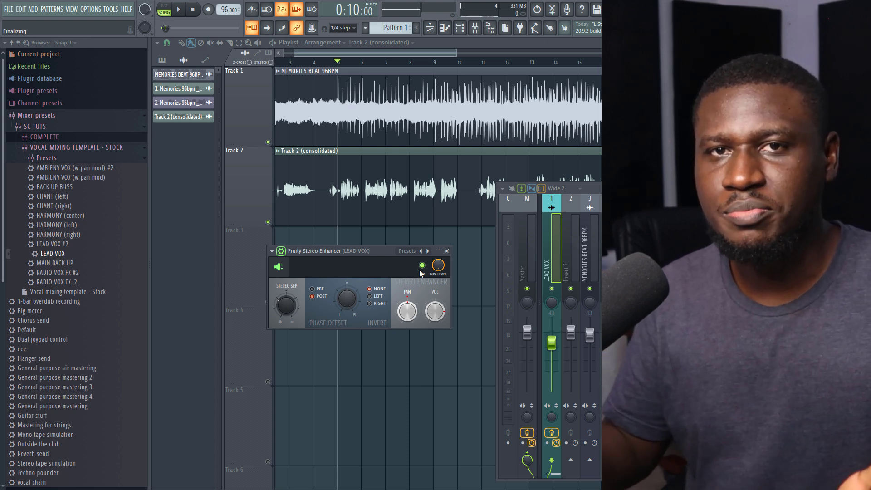
key(space)
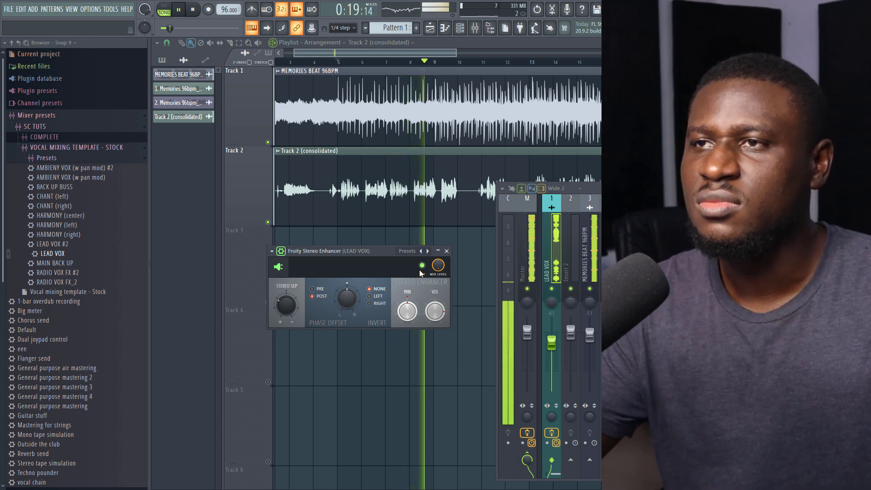
key(space)
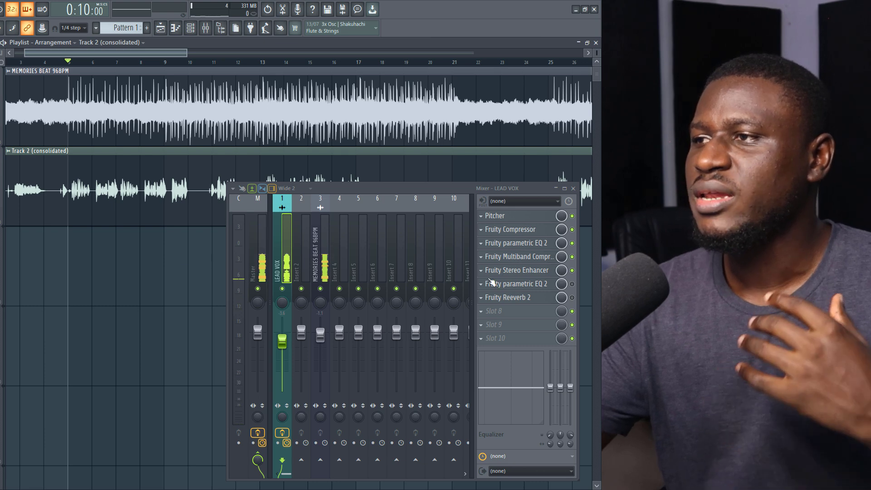
Step: Open the second parametric EQ 2 on LEAD VOX and switch it on while the song plays
click(492, 284)
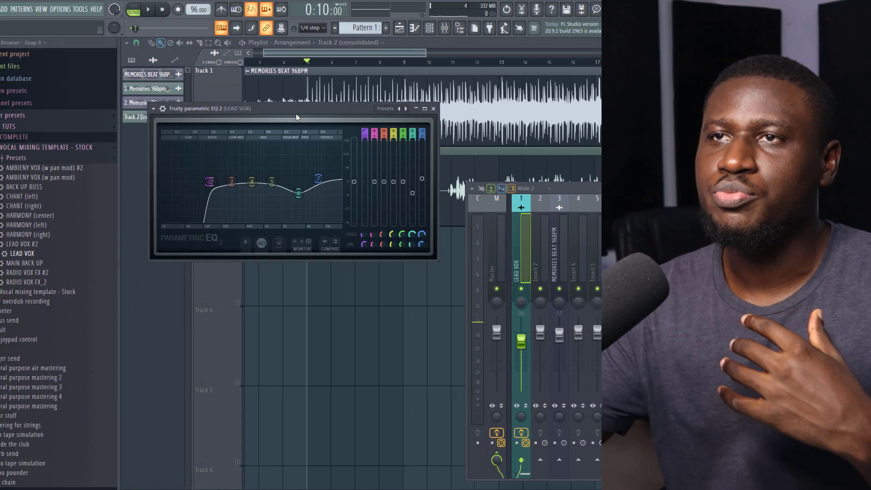
drag(306, 109, 322, 181)
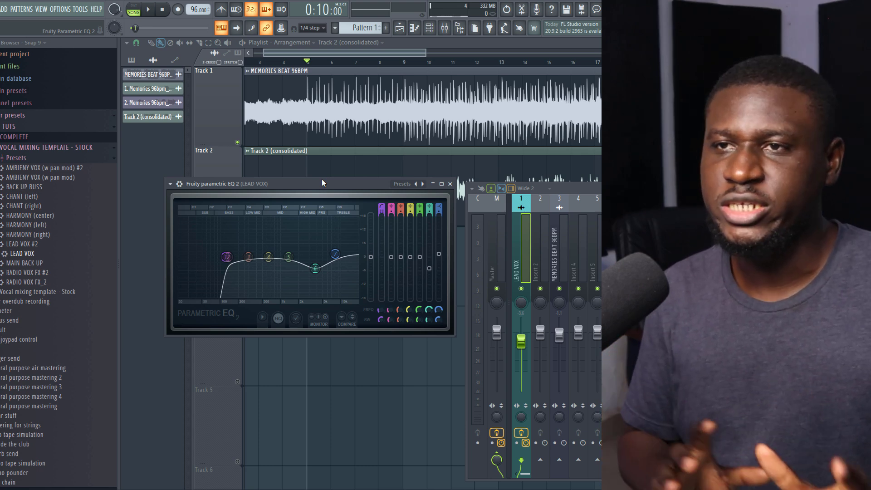
drag(329, 181, 349, 199)
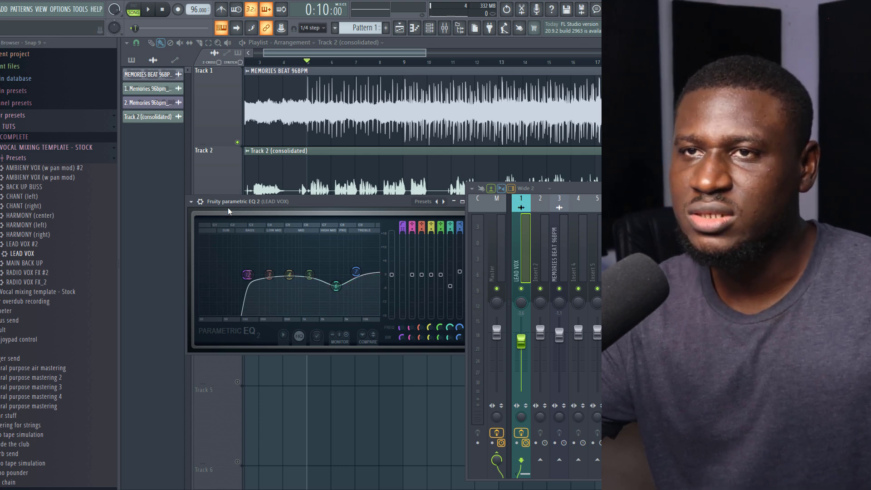
click(200, 201)
key(space)
drag(362, 205, 340, 209)
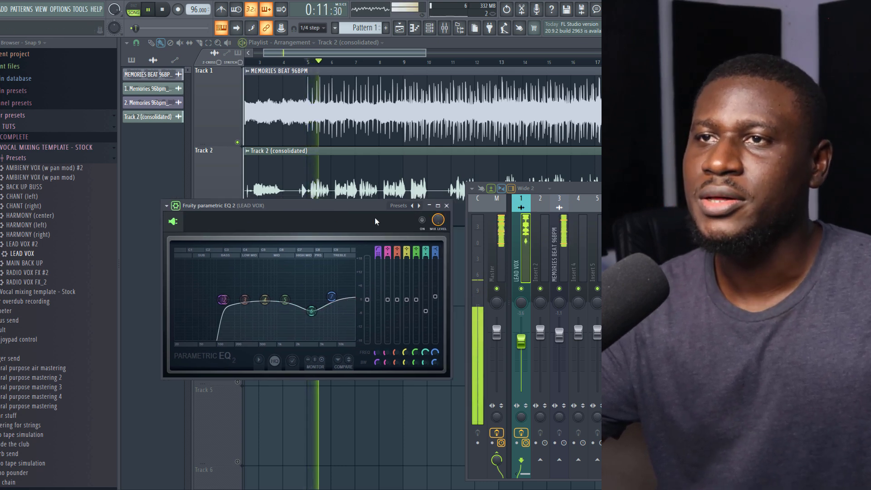
click(422, 220)
key(space)
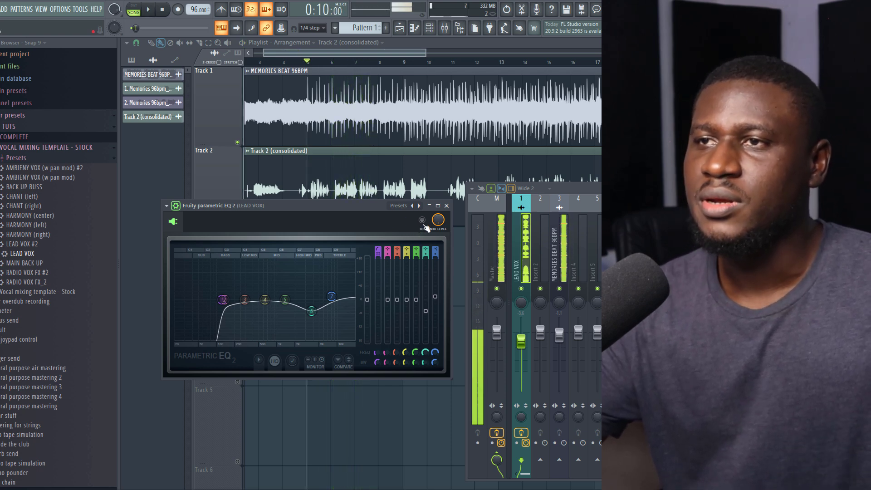
key(space)
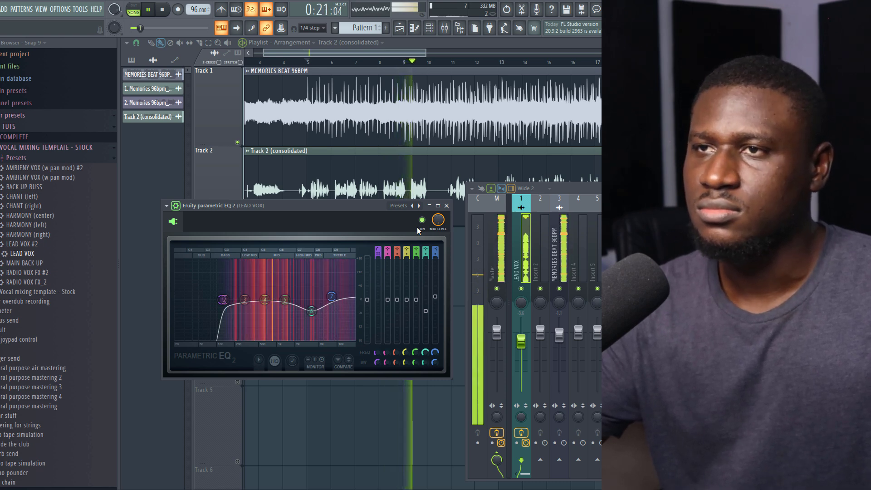
key(space)
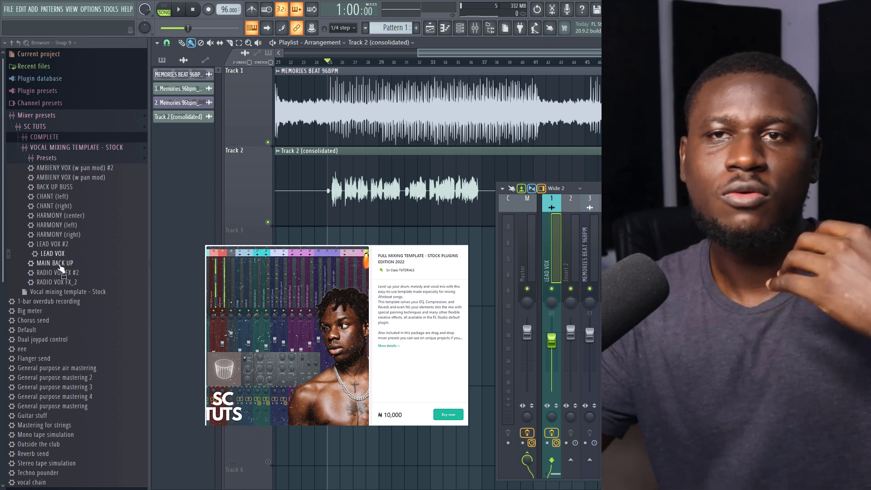
Step: Expand the COMPLETE, DRUMS and MELODIES preset folders and drag the TOMB, CONGA, DJEMBE #2 preset
click(63, 138)
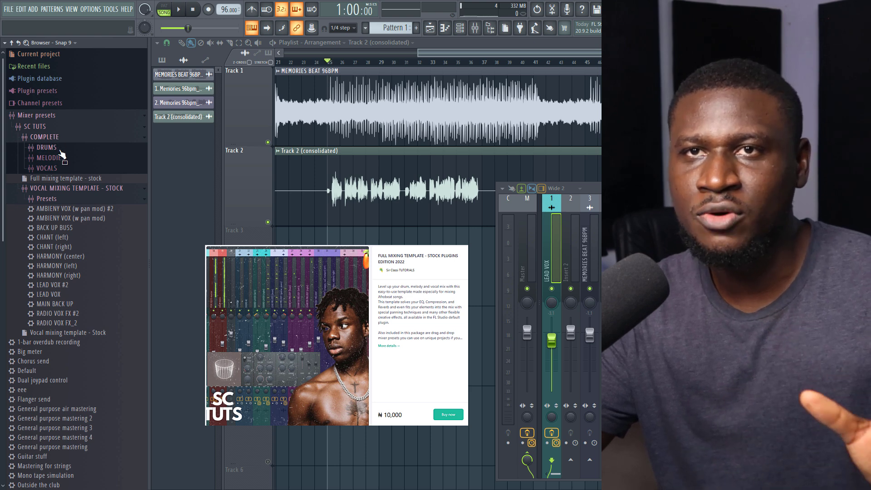
click(59, 158)
click(58, 149)
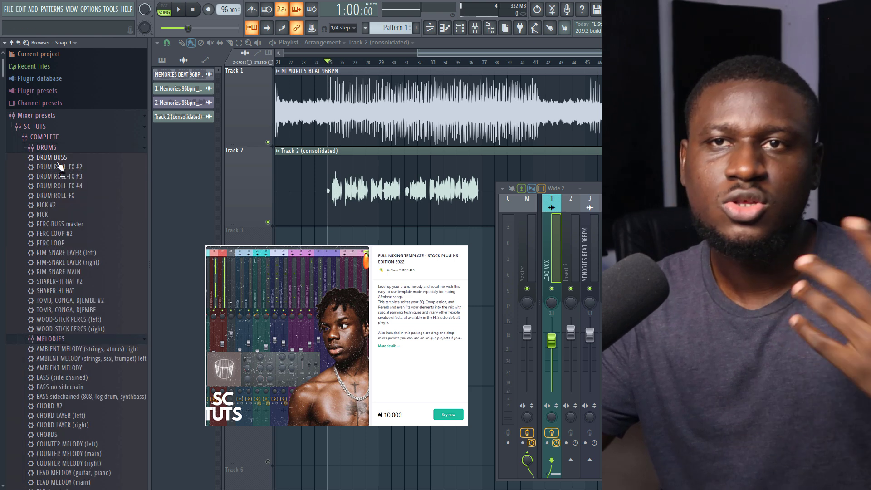
drag(69, 297, 148, 302)
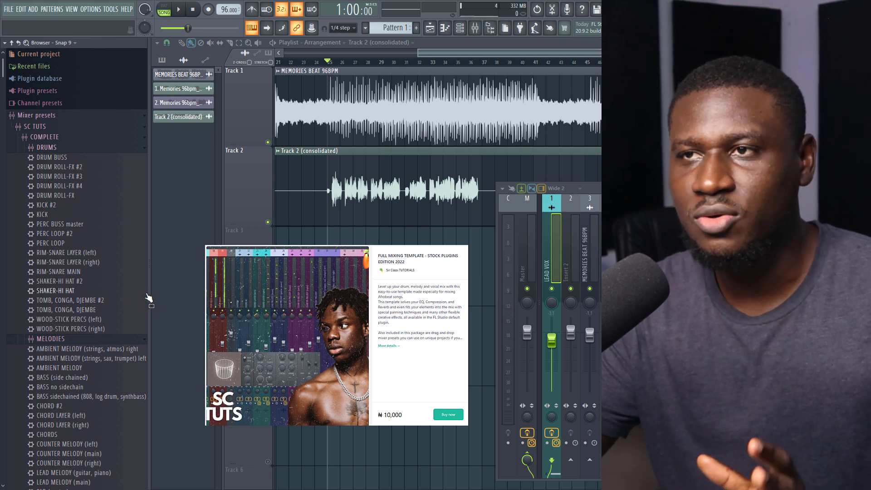
drag(148, 298, 123, 313)
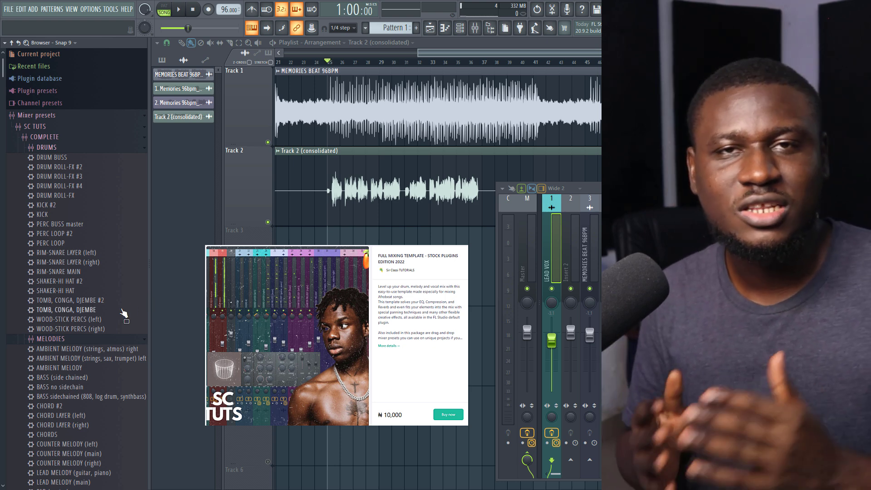